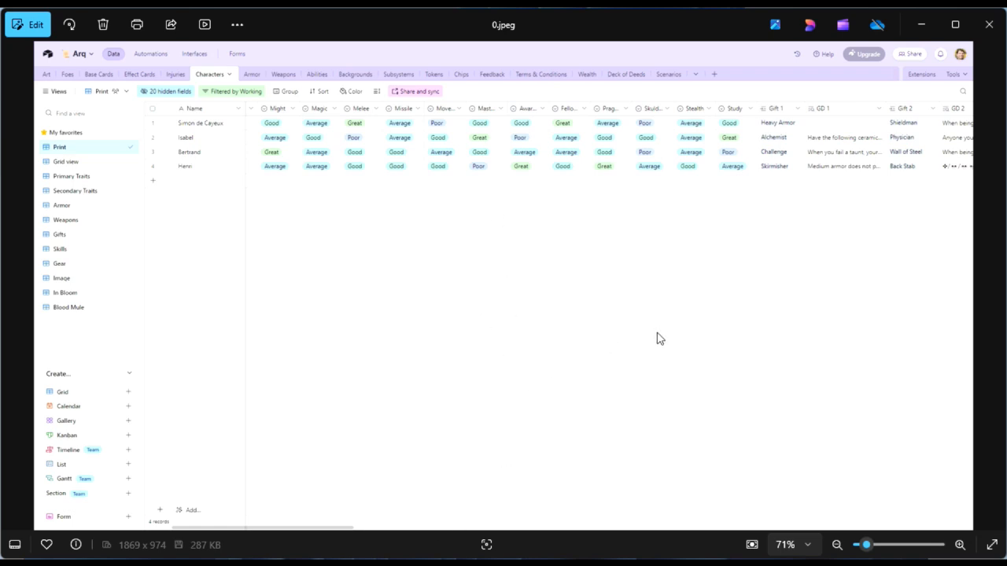
Browse the example images of the character table, character sheet, Highwayman card, test cards and illustrated chips.
{"action": "left_click", "coordinate": [751, 376]}
{"action": "key", "text": "Right"}
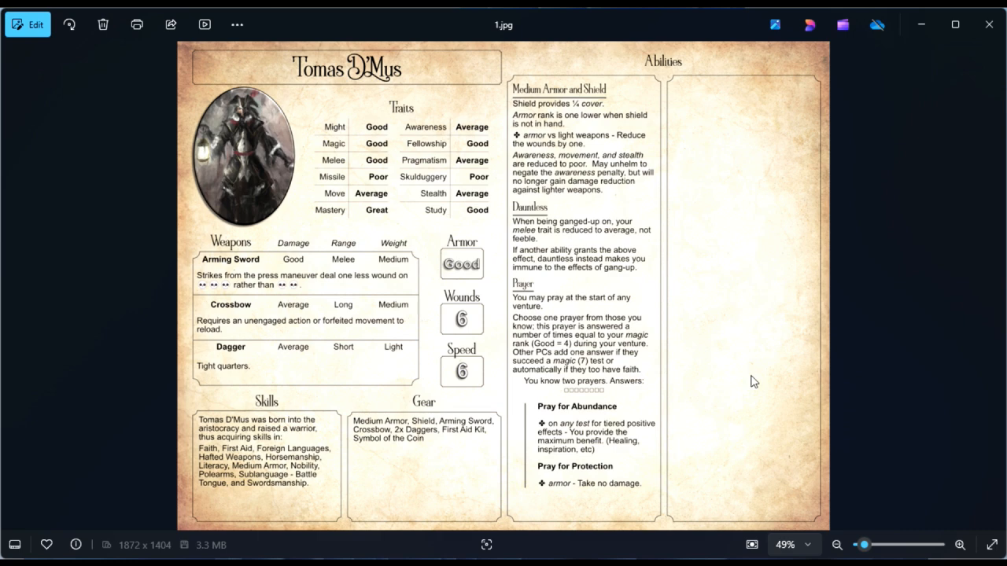
{"action": "key", "text": "Right"}
{"action": "key", "text": "Left"}
{"action": "key", "text": "Right"}
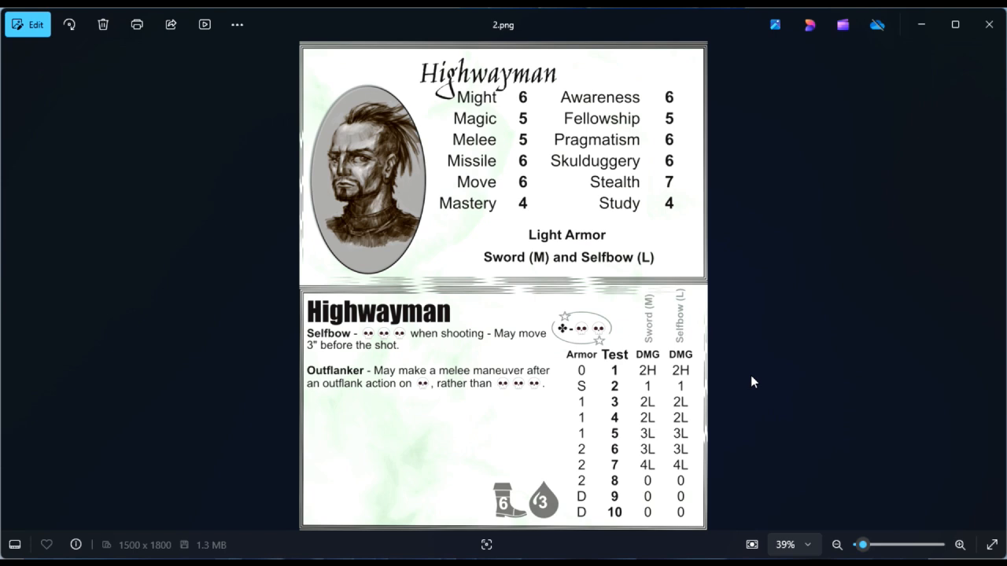
{"action": "key", "text": "Right"}
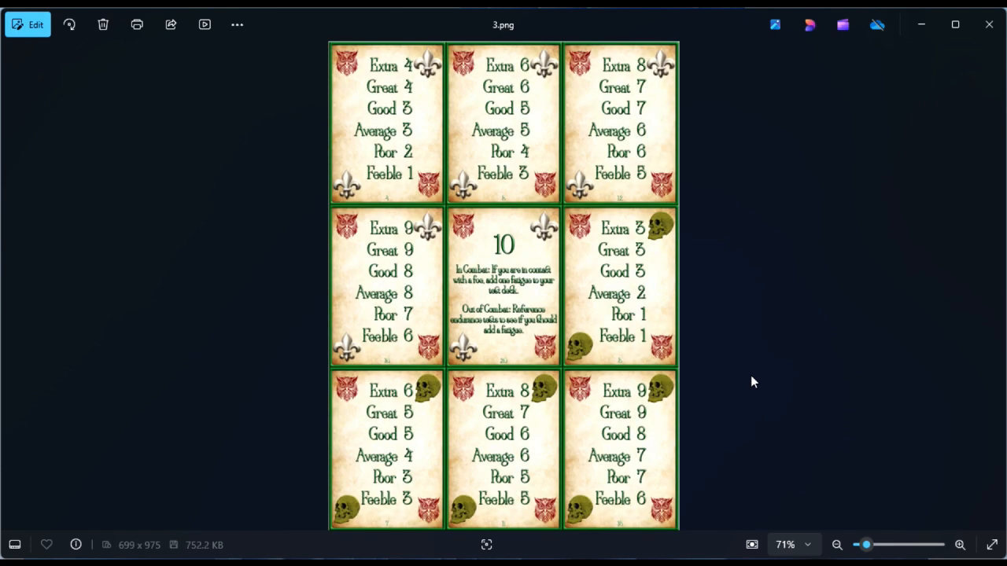
{"action": "key", "text": "Right"}
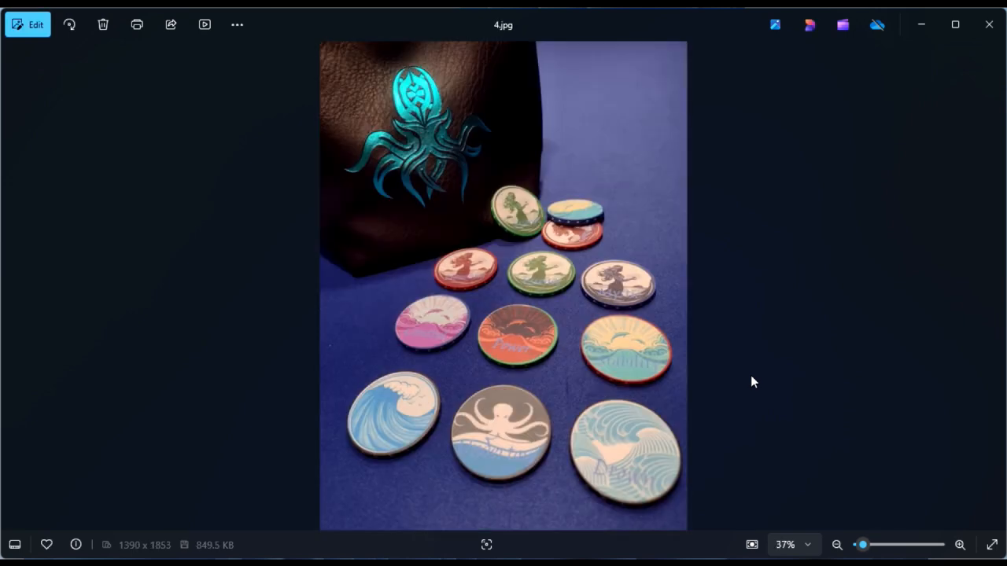
{"action": "key", "text": "Left"}
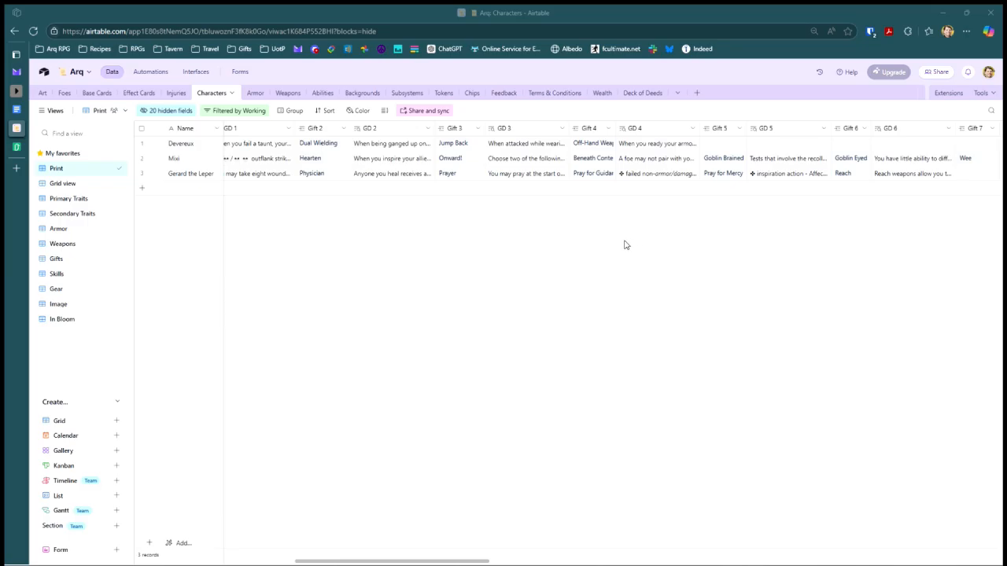
Review the Print view's fields in the Characters table, from traits and gifts through weapons to skills and gear.
{"action": "left_click_drag", "start_coordinate": [441, 562], "coordinate": [338, 563]}
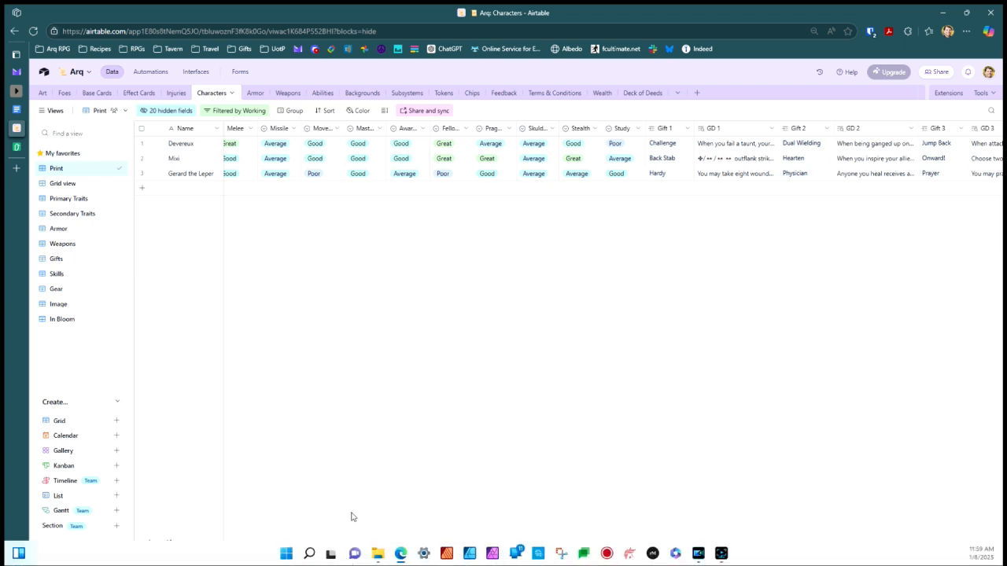
{"action": "left_click_drag", "start_coordinate": [350, 562], "coordinate": [652, 563]}
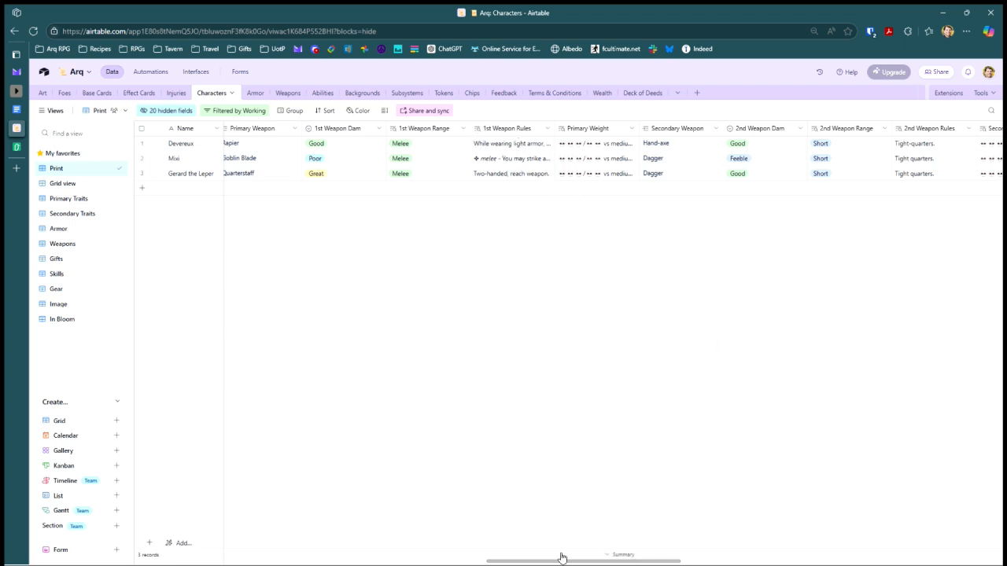
{"action": "left_click_drag", "start_coordinate": [562, 561], "coordinate": [871, 563]}
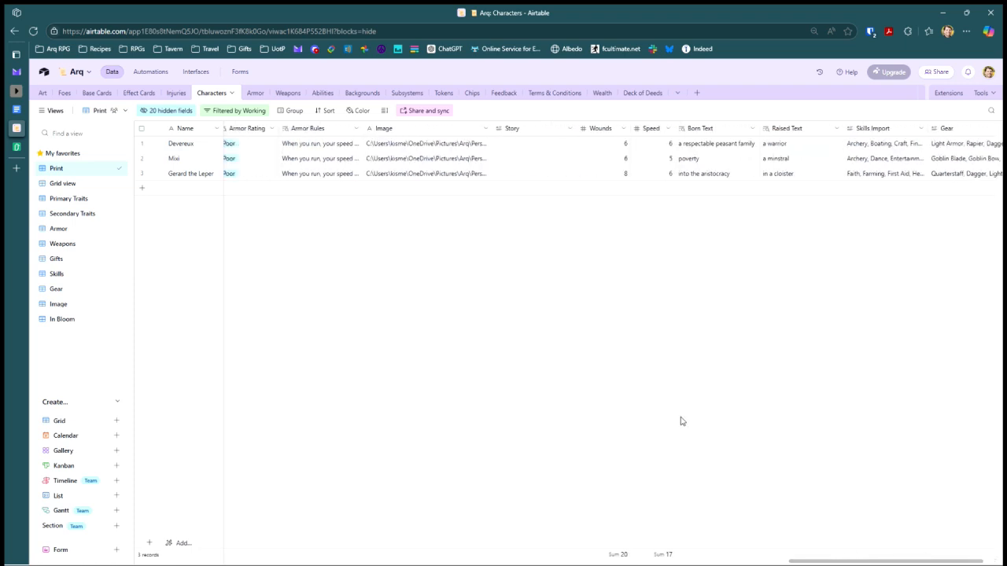
Widen the Image column to read the full picture file paths, and narrow it again.
{"action": "left_click", "coordinate": [428, 144]}
{"action": "double_click", "coordinate": [491, 129]}
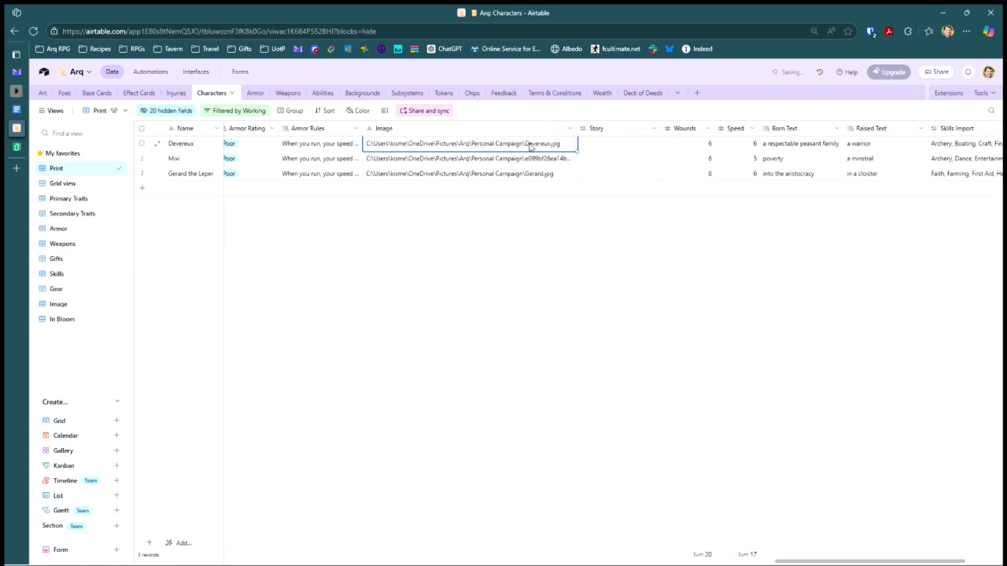
{"action": "left_click_drag", "start_coordinate": [576, 132], "coordinate": [499, 139]}
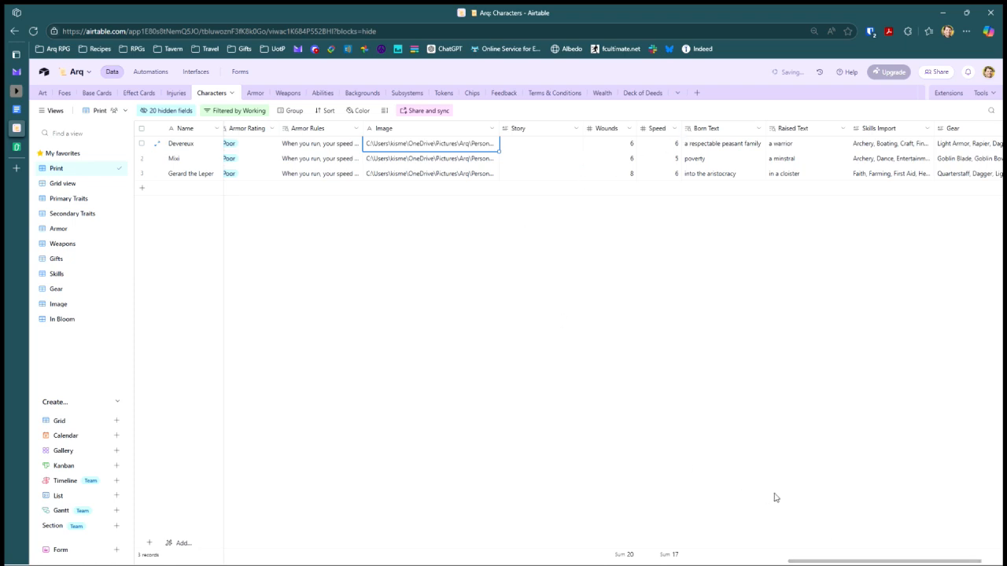
Compare the primary weapon fields in the Characters table with the source records in the Weapons table's grid view.
{"action": "left_click_drag", "start_coordinate": [828, 561], "coordinate": [374, 560]}
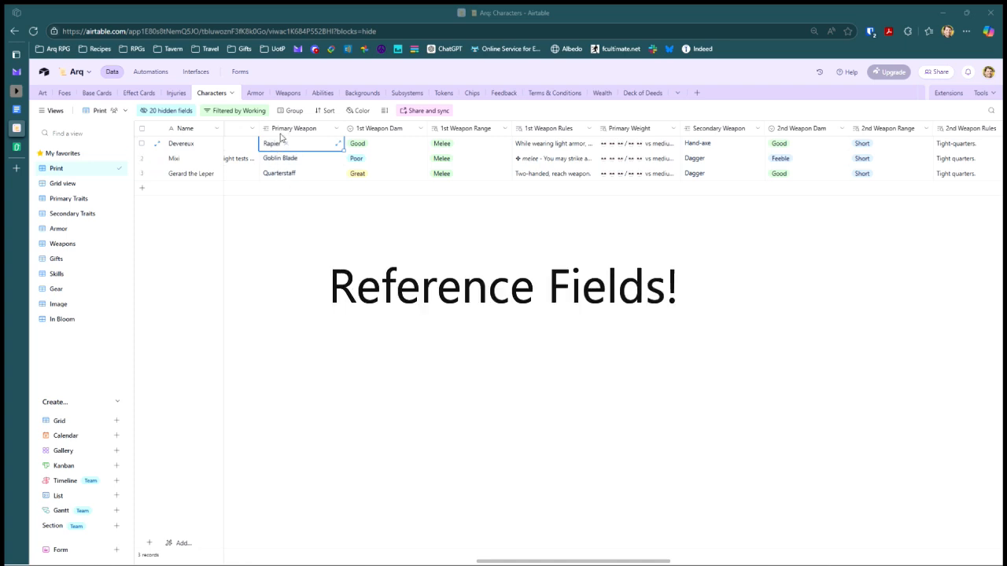
{"action": "left_click", "coordinate": [280, 93]}
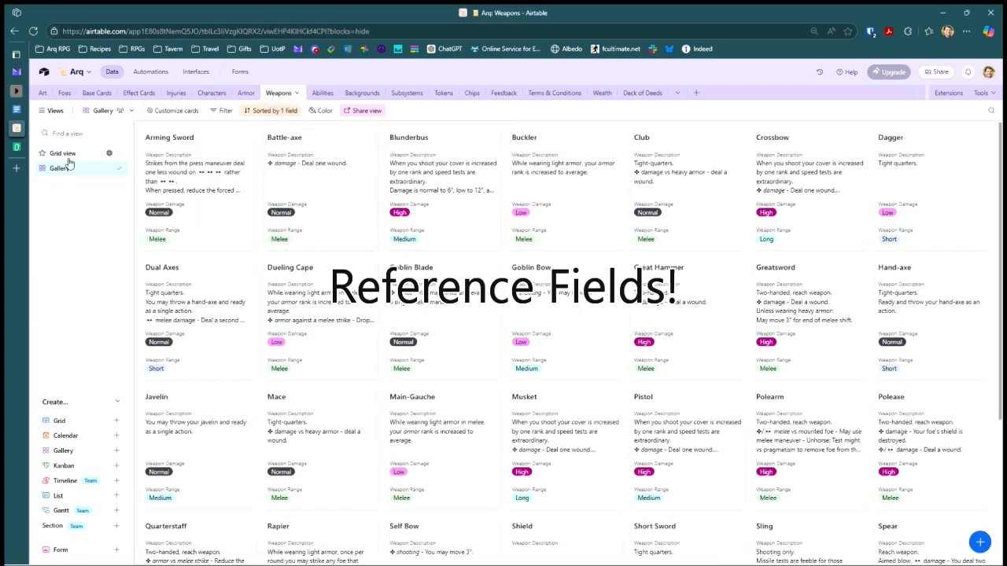
{"action": "left_click", "coordinate": [63, 153]}
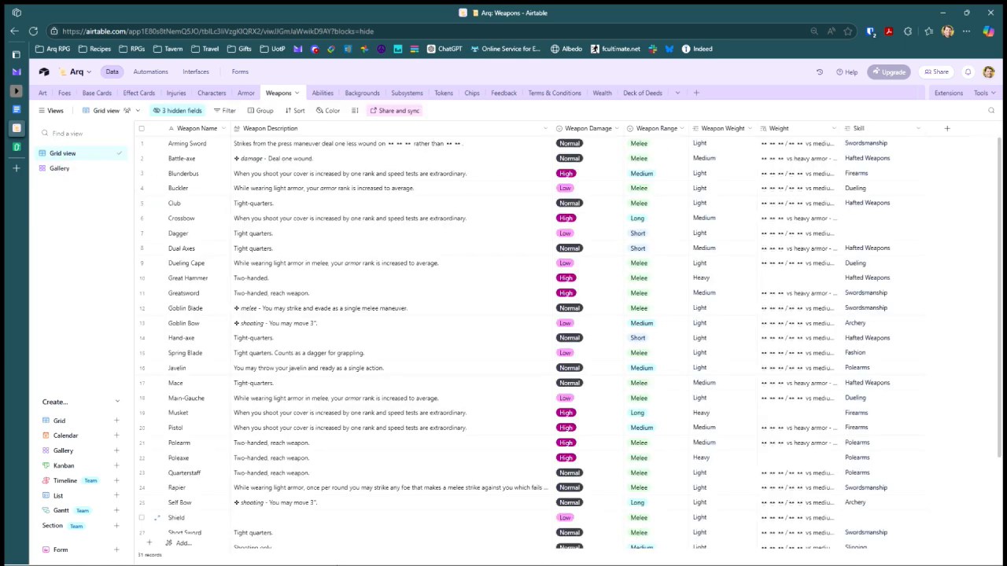
{"action": "left_click", "coordinate": [212, 93]}
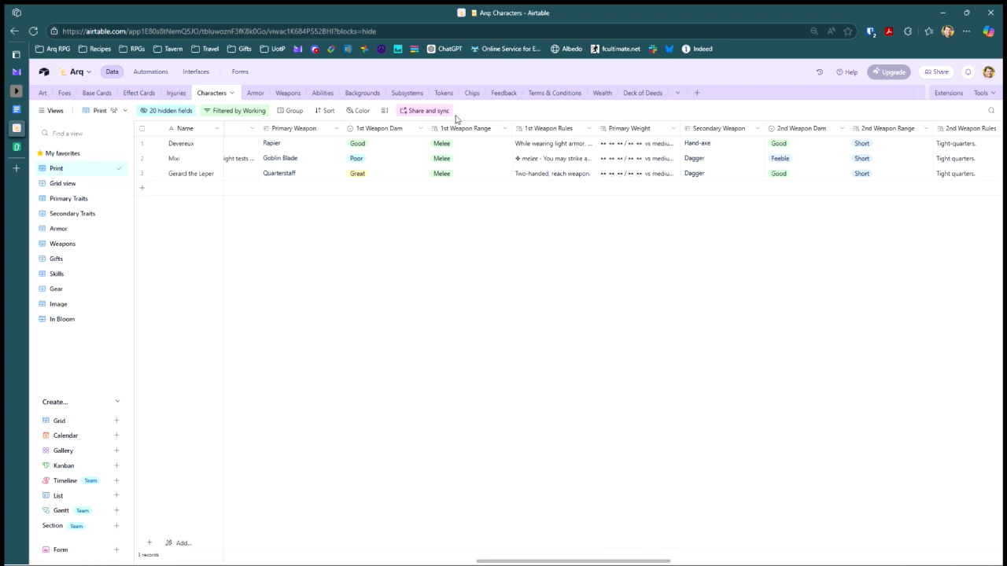
{"action": "left_click", "coordinate": [287, 92]}
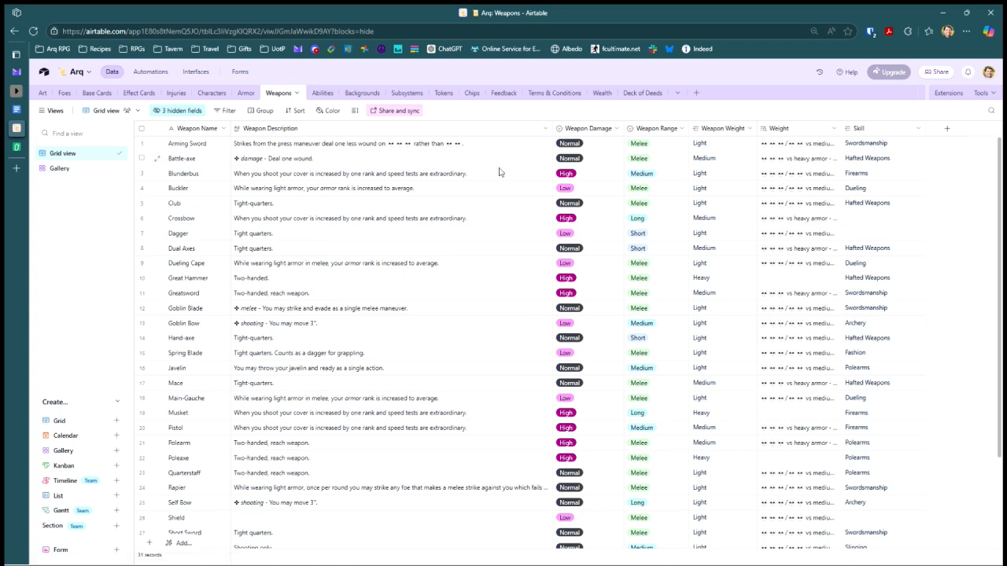
{"action": "left_click", "coordinate": [211, 92]}
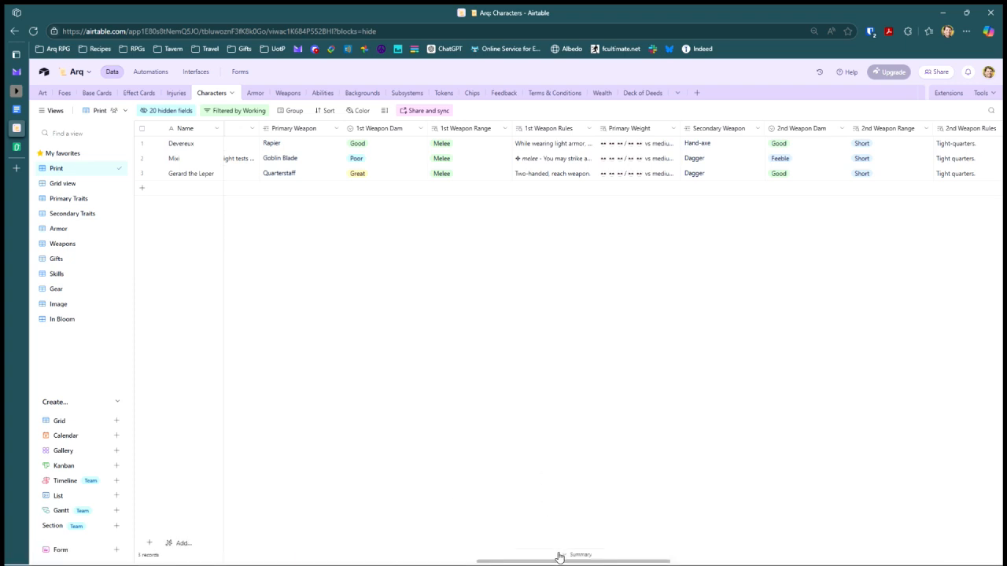
Examine the tertiary weapon, armor, image and background fields, and check the field type of Tertiary Weapon.
{"action": "left_click_drag", "start_coordinate": [558, 560], "coordinate": [752, 563]}
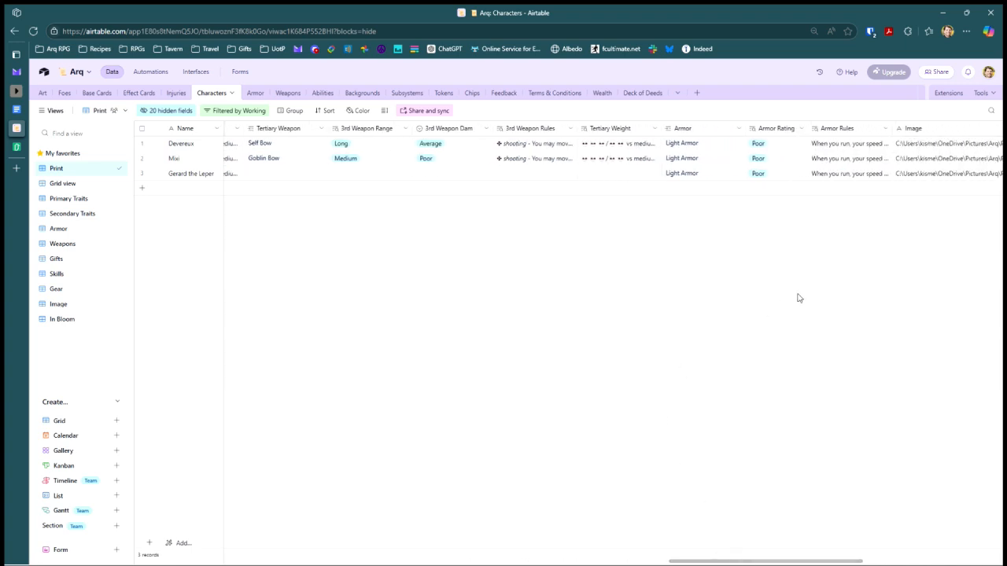
{"action": "left_click_drag", "start_coordinate": [767, 563], "coordinate": [826, 563]}
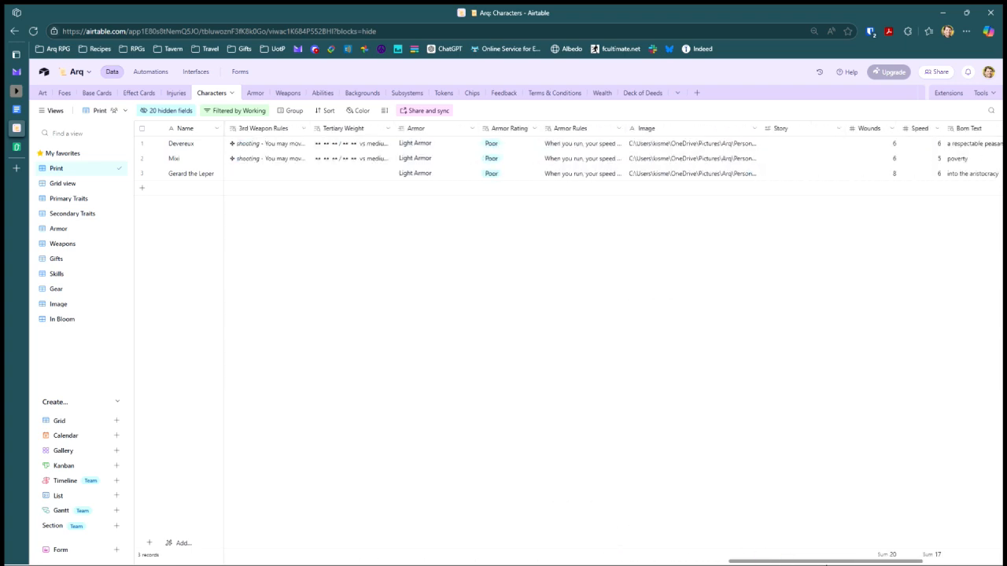
{"action": "left_click_drag", "start_coordinate": [824, 563], "coordinate": [861, 563]}
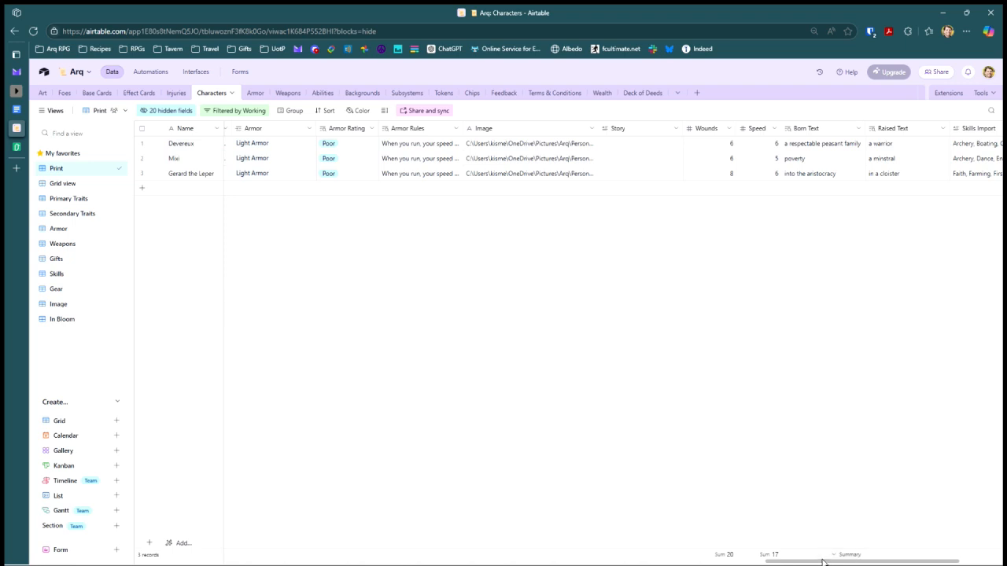
{"action": "left_click_drag", "start_coordinate": [822, 562], "coordinate": [701, 556]}
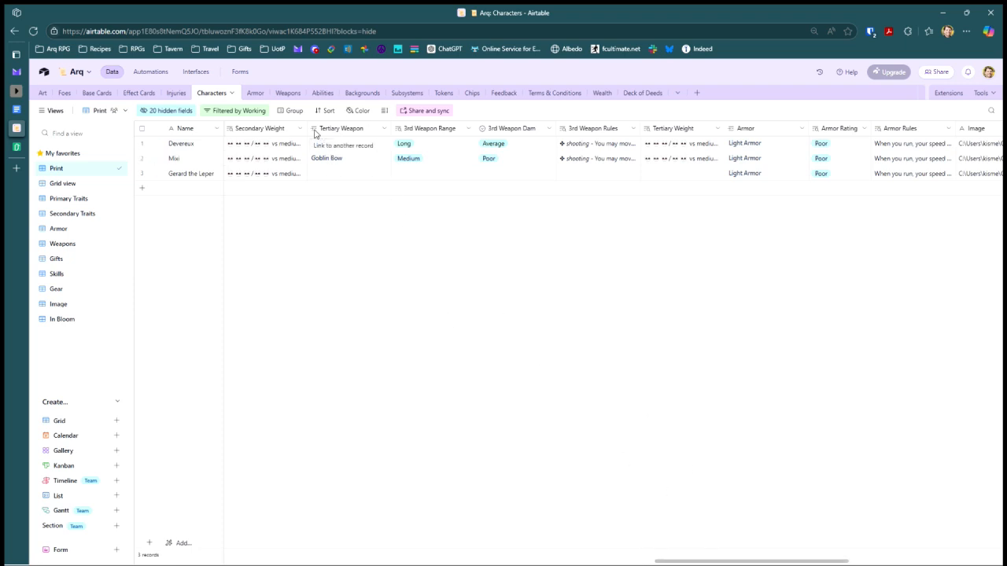
{"action": "left_click", "coordinate": [362, 129]}
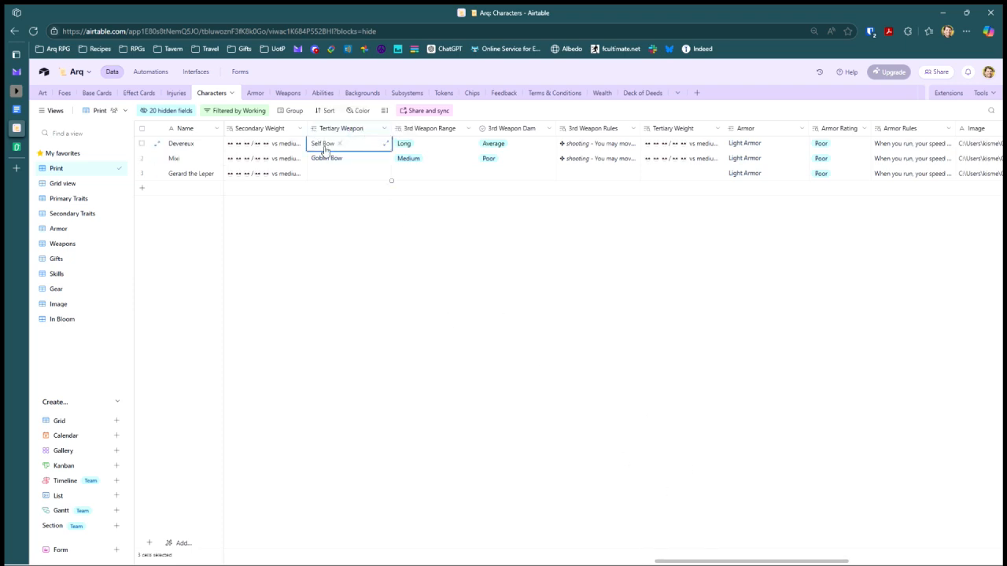
{"action": "left_click", "coordinate": [381, 212]}
{"action": "left_click_drag", "start_coordinate": [419, 133], "coordinate": [429, 134]}
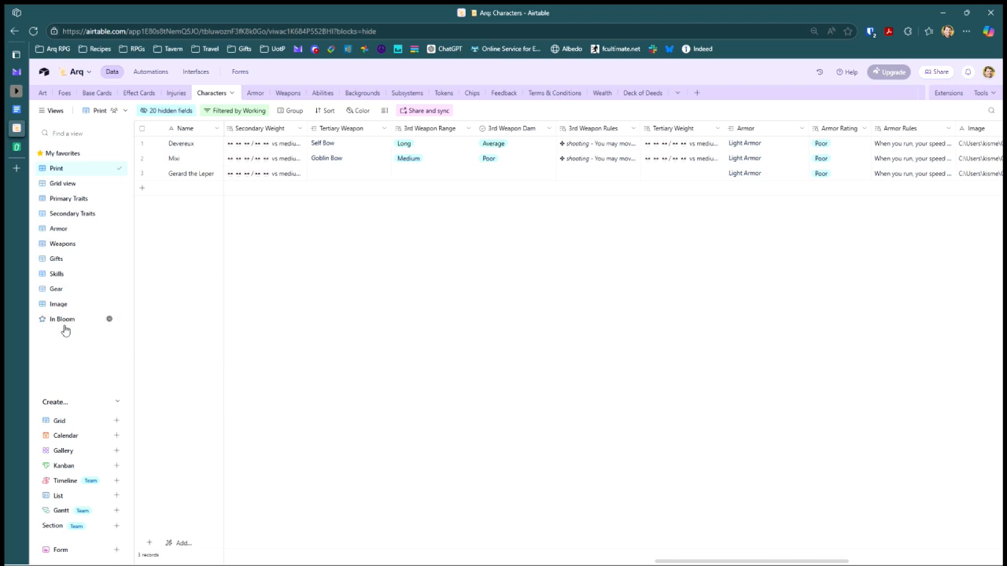
Inspect the Skills, Gear and Image views of the Characters table.
{"action": "left_click", "coordinate": [73, 274]}
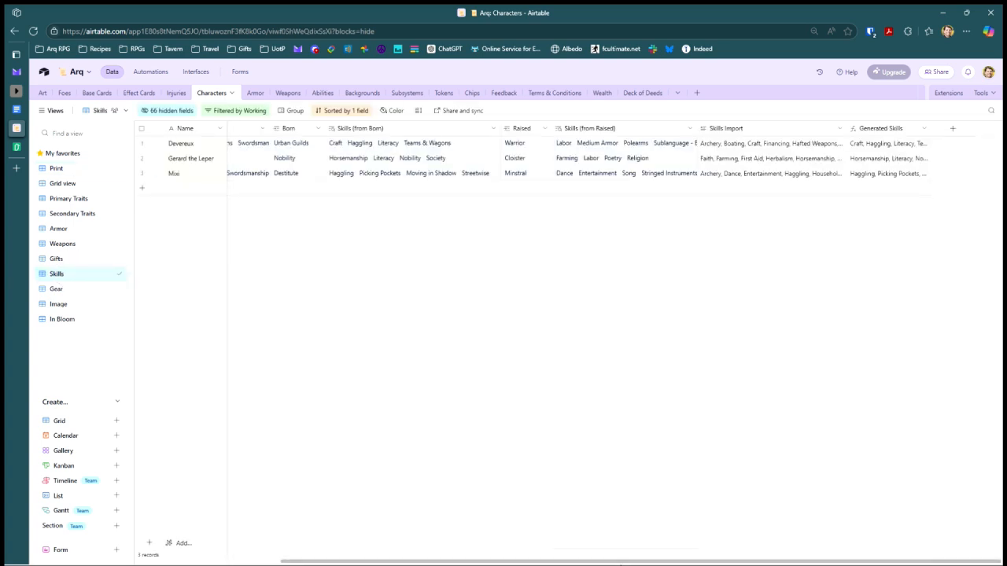
{"action": "scroll", "coordinate": [586, 554], "scroll_direction": "left", "scroll_amount": 5}
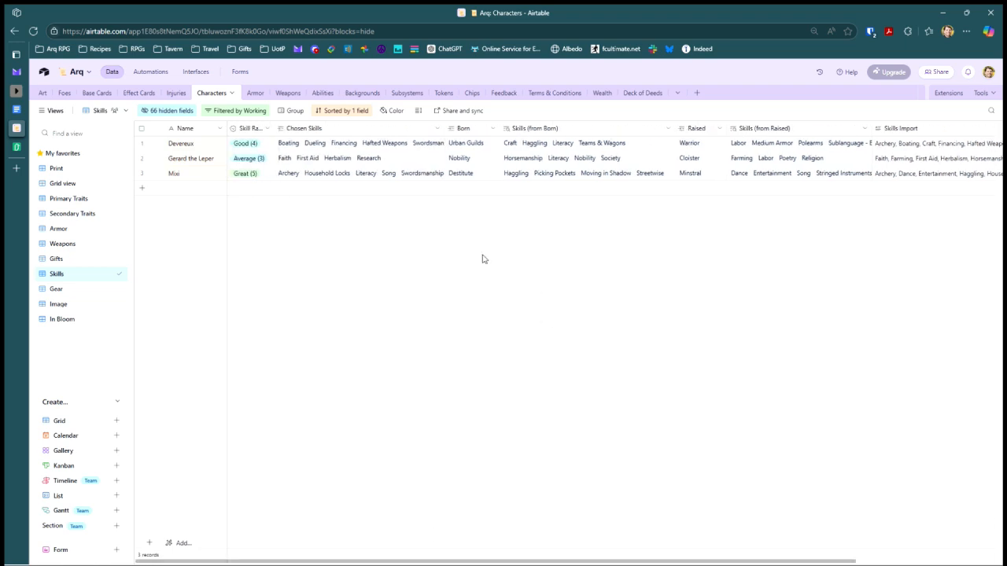
{"action": "left_click", "coordinate": [68, 288]}
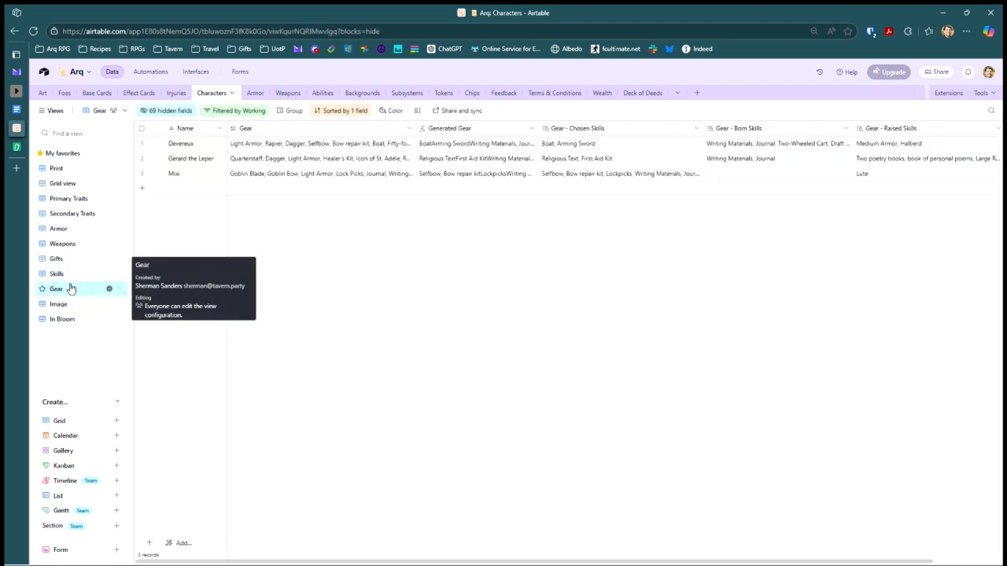
{"action": "left_click", "coordinate": [73, 305]}
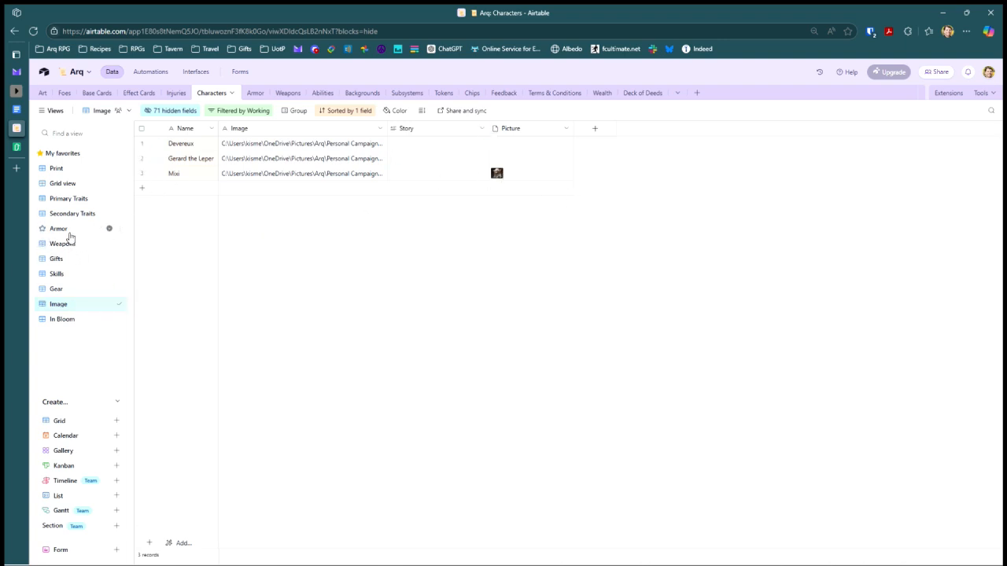
Compare which characters the Print, Grid view and In Bloom views of the Characters table include.
{"action": "left_click", "coordinate": [76, 172]}
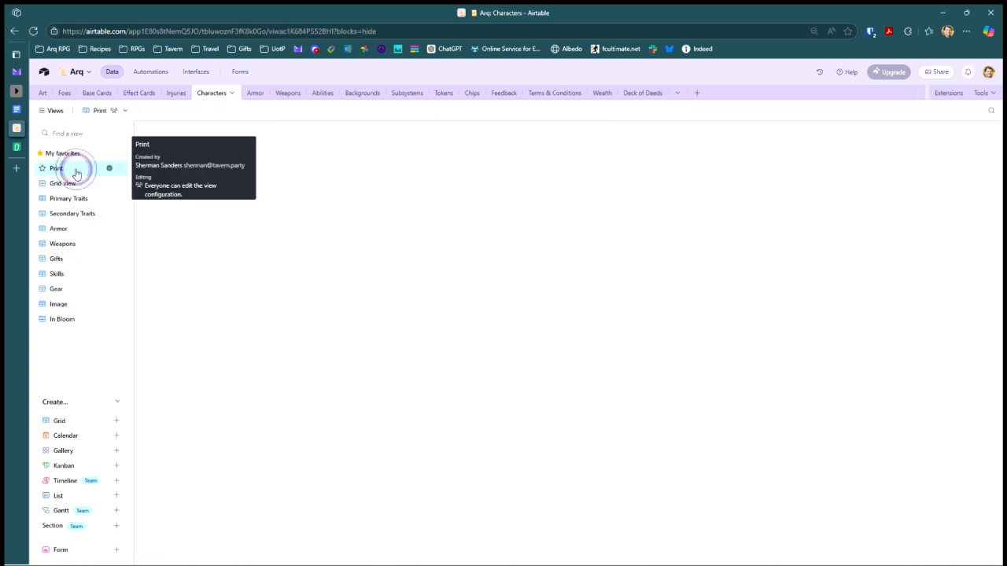
{"action": "left_click", "coordinate": [71, 184]}
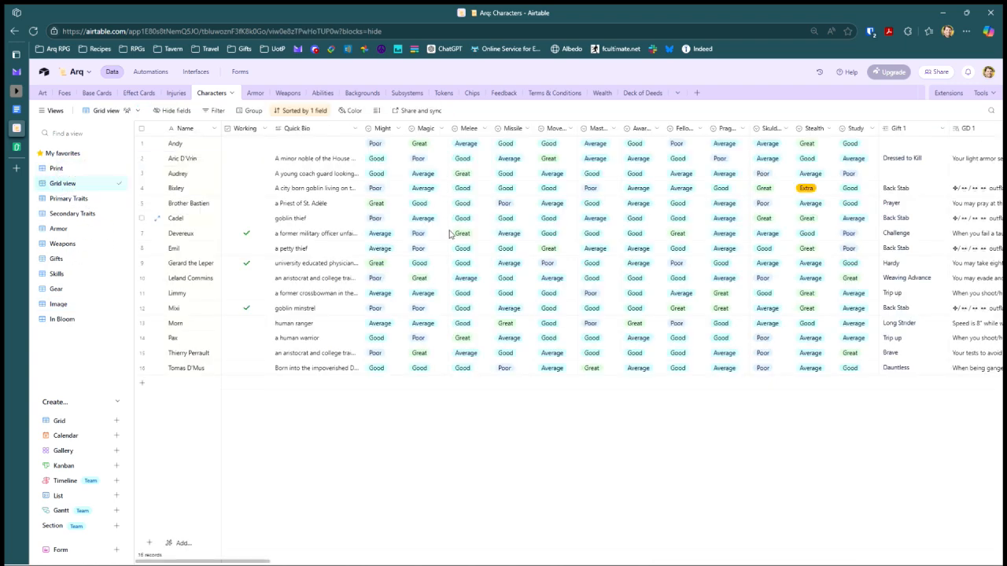
{"action": "left_click", "coordinate": [72, 172]}
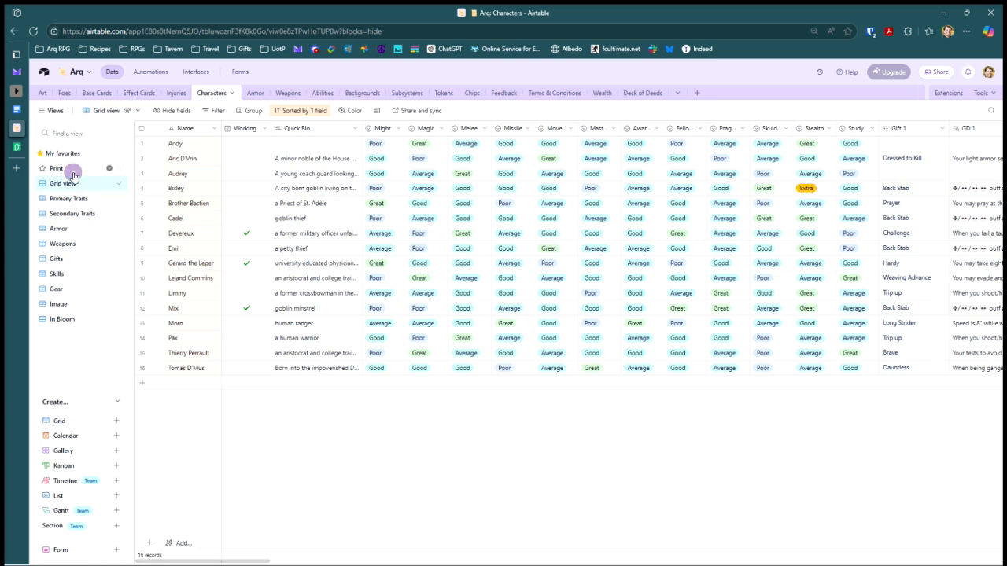
{"action": "left_click", "coordinate": [70, 322]}
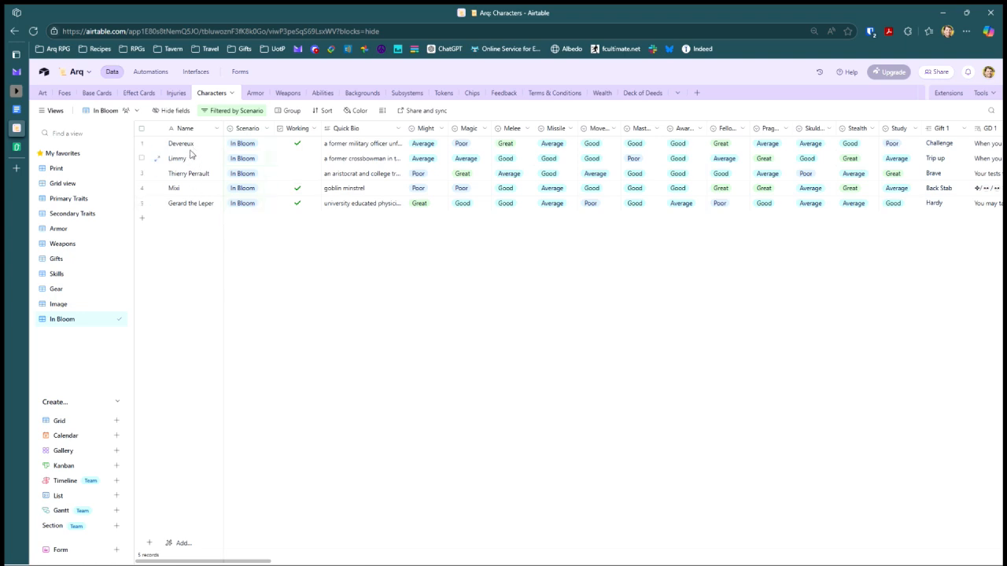
Check the Print view's Working column and its CSV download option, and open Grid view without downloading.
{"action": "left_click", "coordinate": [57, 169]}
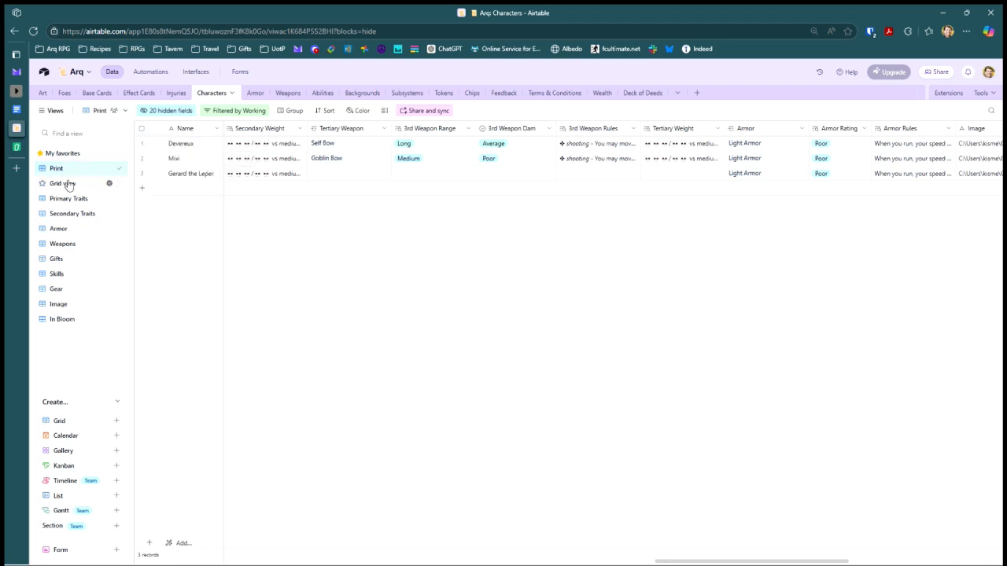
{"action": "left_click_drag", "start_coordinate": [701, 561], "coordinate": [151, 560]}
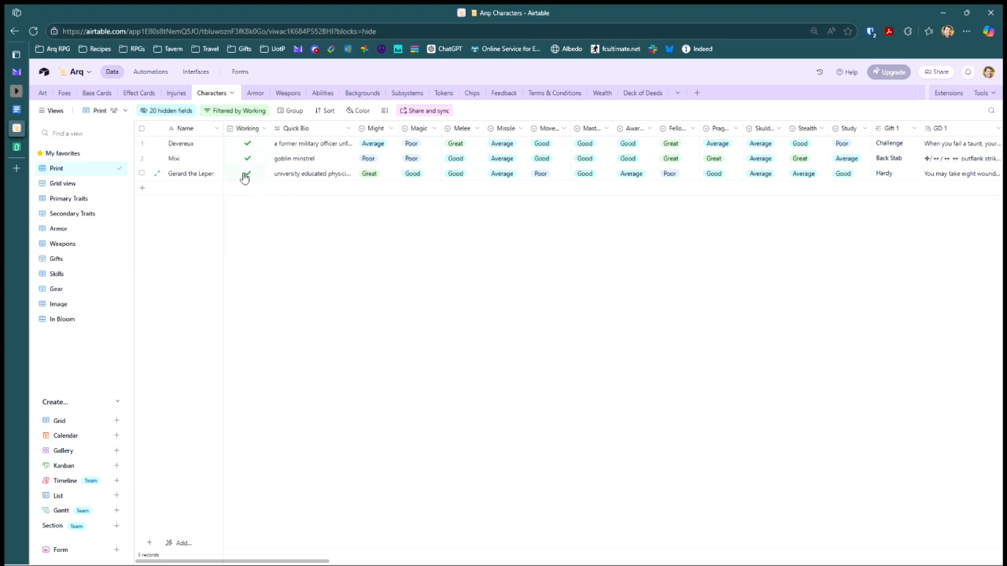
{"action": "left_click", "coordinate": [124, 111]}
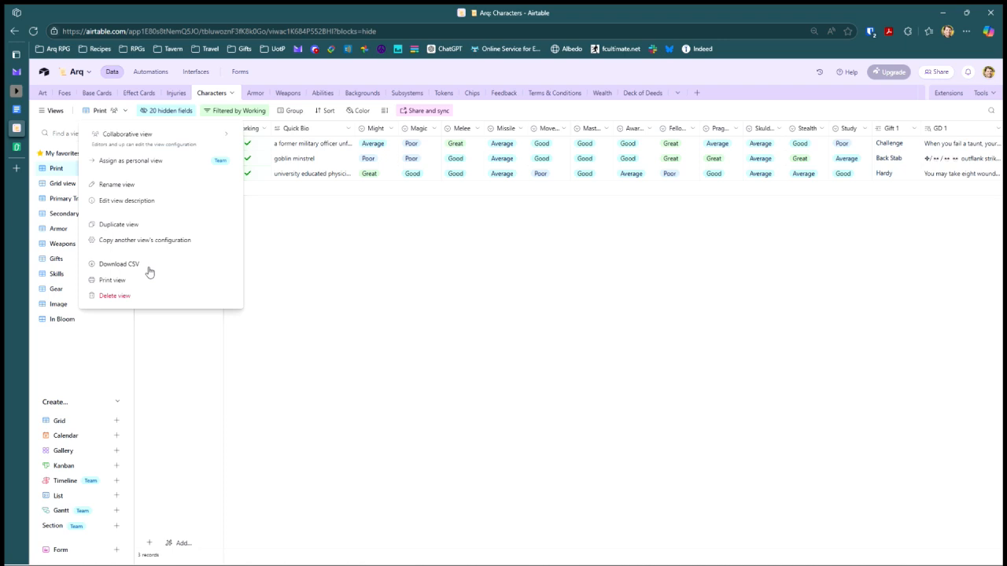
{"action": "left_click", "coordinate": [483, 267]}
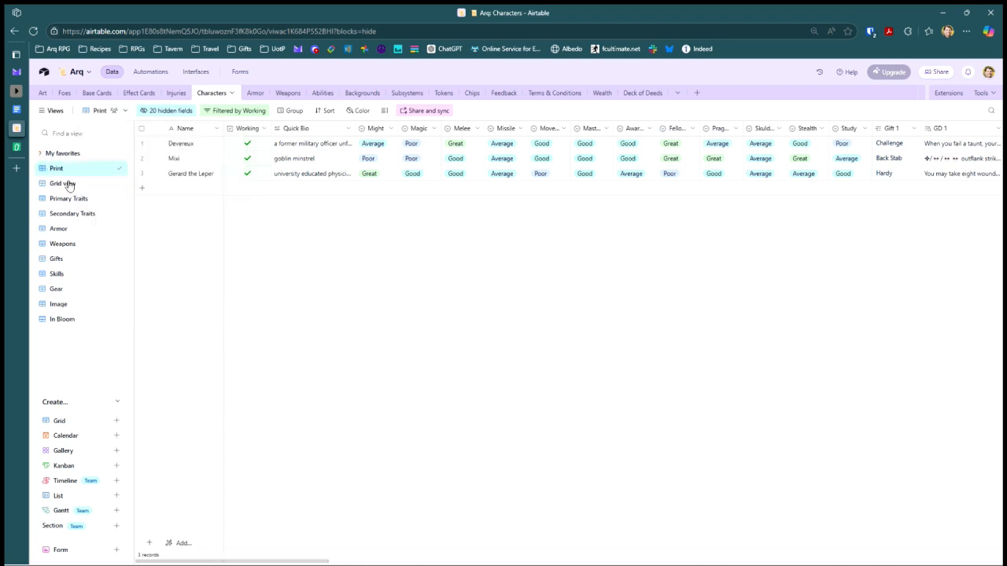
{"action": "left_click", "coordinate": [69, 184]}
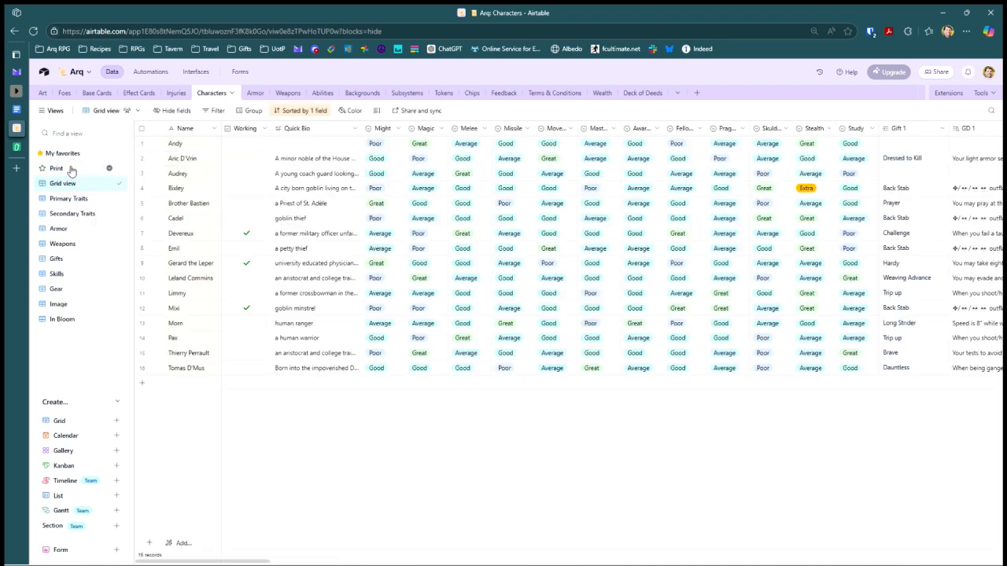
Return to the Characters table's Print view, and in Affinity Publisher set Characters-Print.csv as the character sheet's data merge source.
{"action": "left_click", "coordinate": [69, 169]}
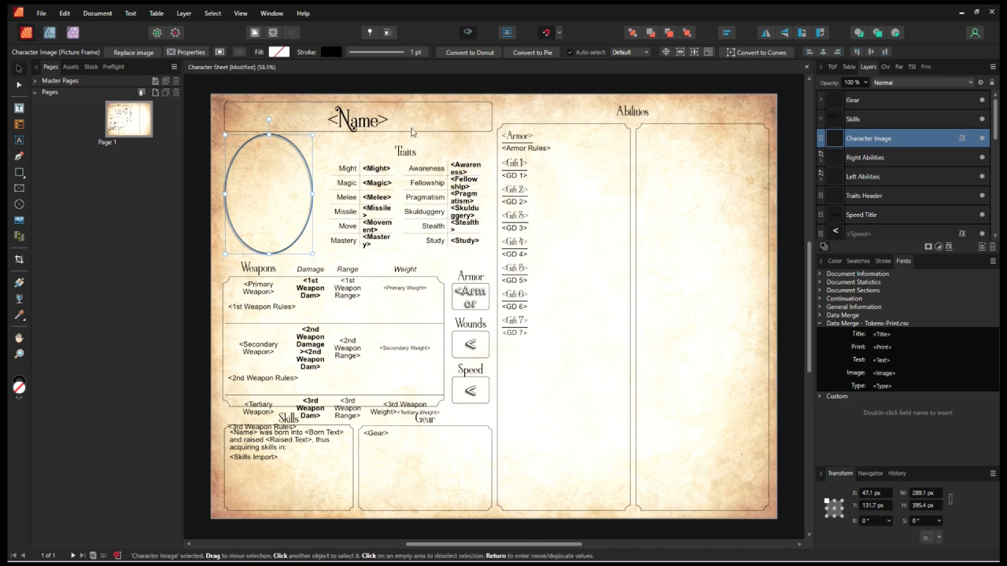
{"action": "left_click", "coordinate": [278, 15]}
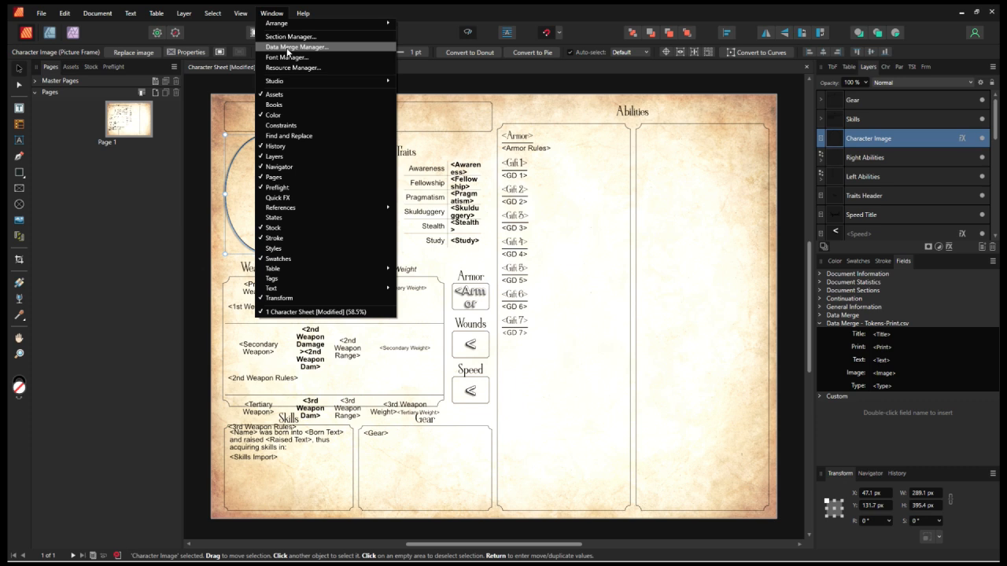
{"action": "left_click", "coordinate": [288, 48]}
{"action": "left_click_drag", "start_coordinate": [730, 167], "coordinate": [660, 104]}
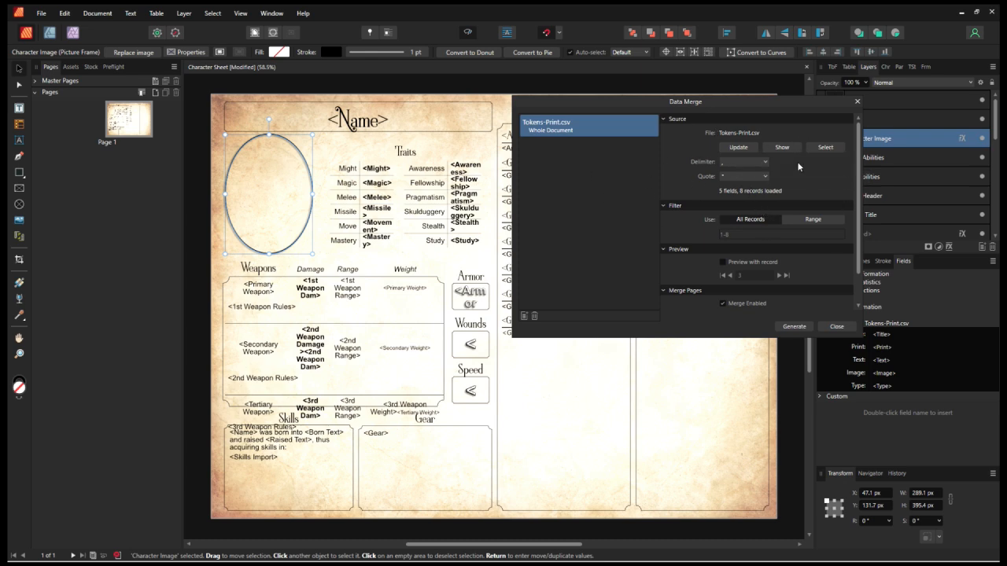
{"action": "left_click", "coordinate": [821, 149]}
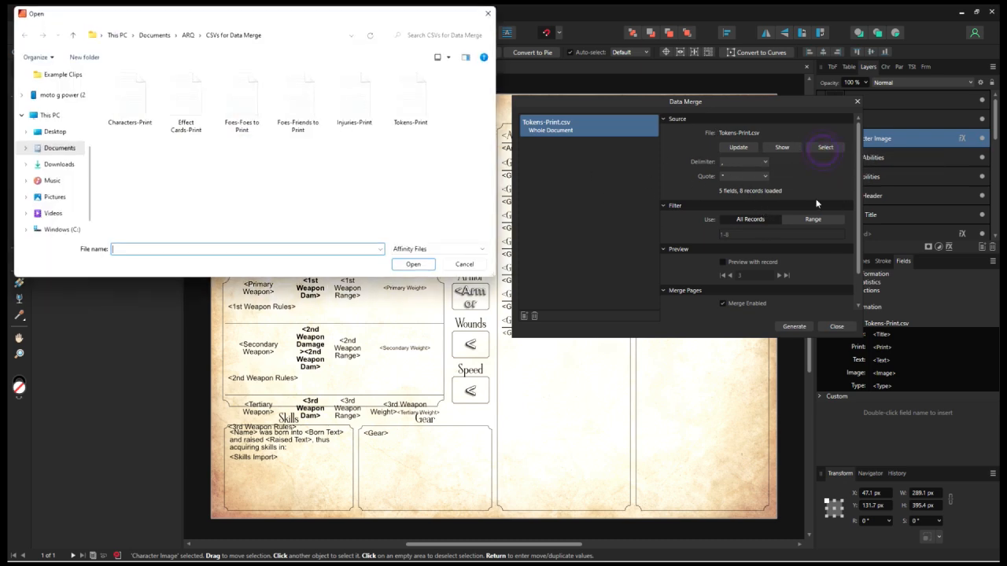
{"action": "double_click", "coordinate": [129, 99]}
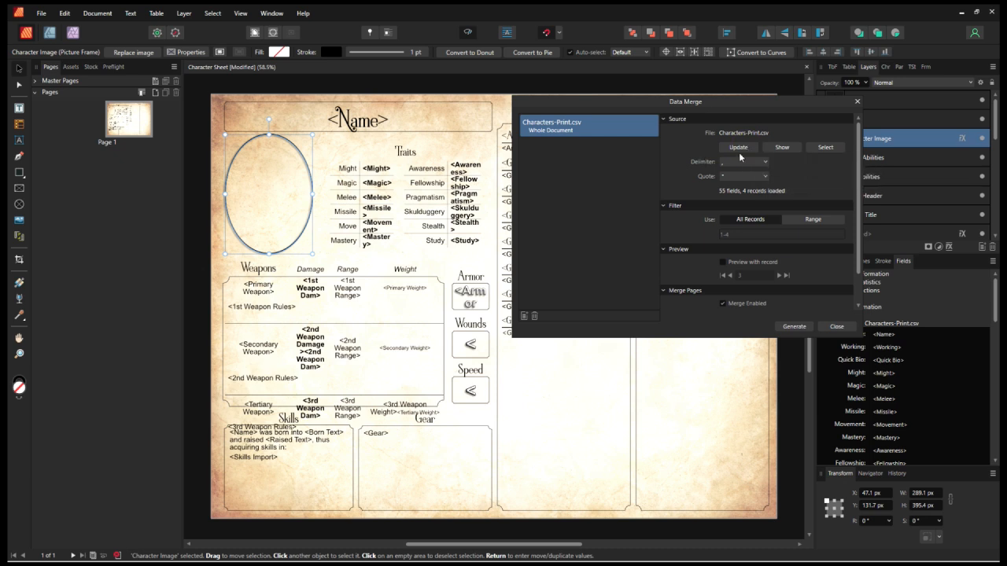
Enable the record preview and browse the four merged character records, stopping on record 2.
{"action": "left_click", "coordinate": [725, 262]}
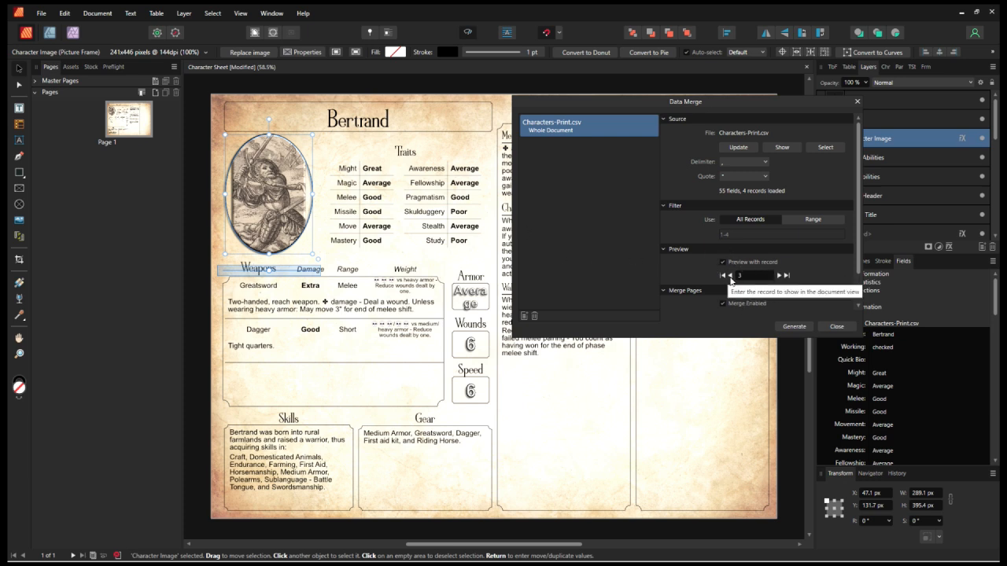
{"action": "left_click", "coordinate": [729, 276]}
{"action": "left_click_drag", "start_coordinate": [676, 106], "coordinate": [820, 60]}
{"action": "left_click", "coordinate": [873, 230]}
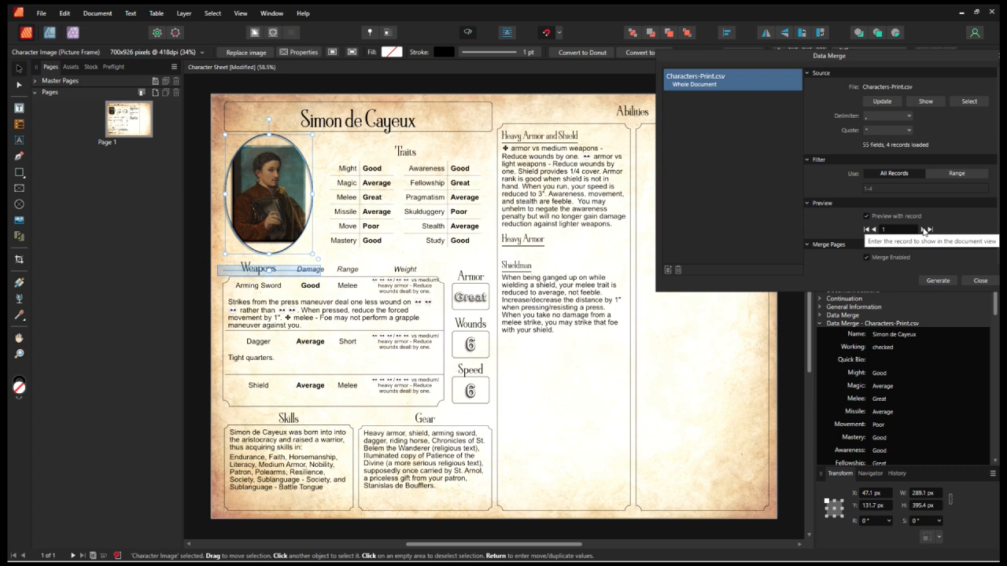
{"action": "left_click", "coordinate": [923, 229]}
{"action": "left_click", "coordinate": [923, 229]}
{"action": "left_click", "coordinate": [923, 229]}
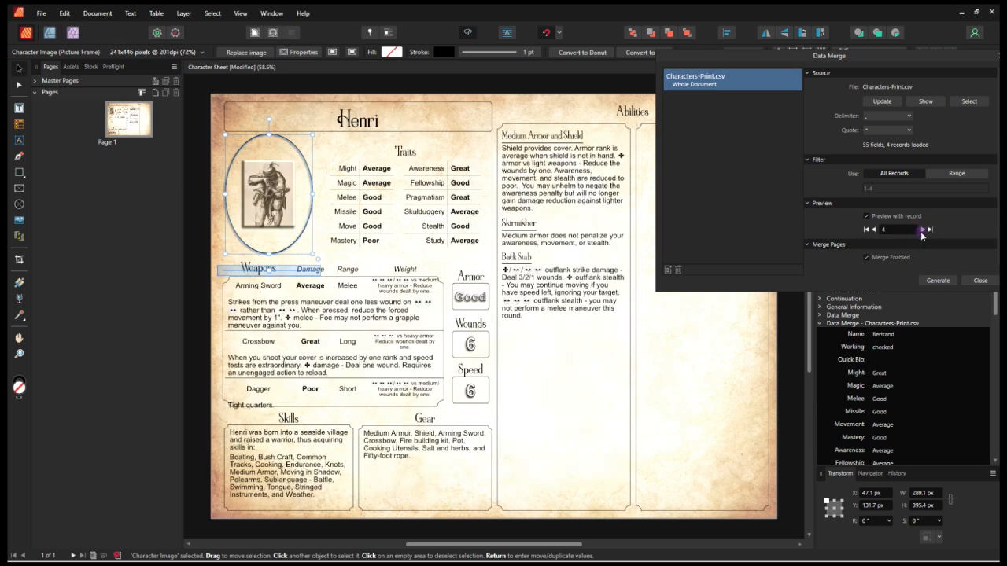
{"action": "left_click", "coordinate": [873, 229]}
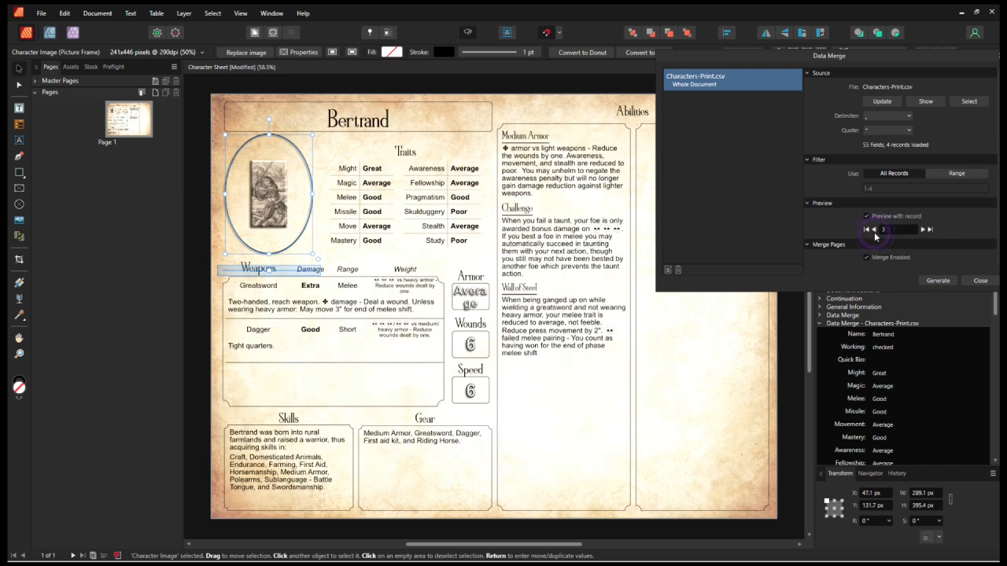
{"action": "left_click", "coordinate": [873, 230]}
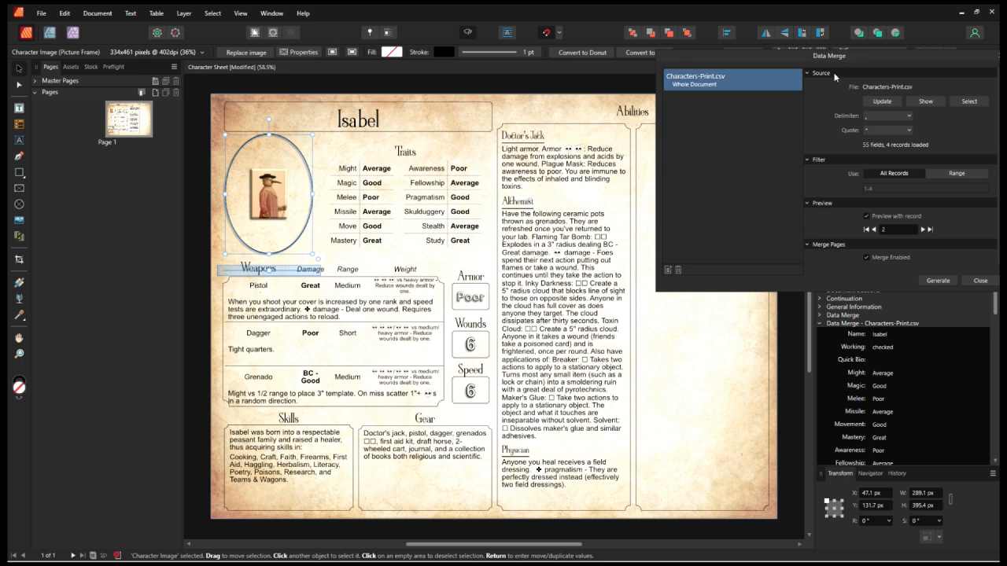
Hide and reshow the Fields panel, and examine the merge fields listed for Characters-Print.csv.
{"action": "left_click_drag", "start_coordinate": [850, 59], "coordinate": [342, 193]}
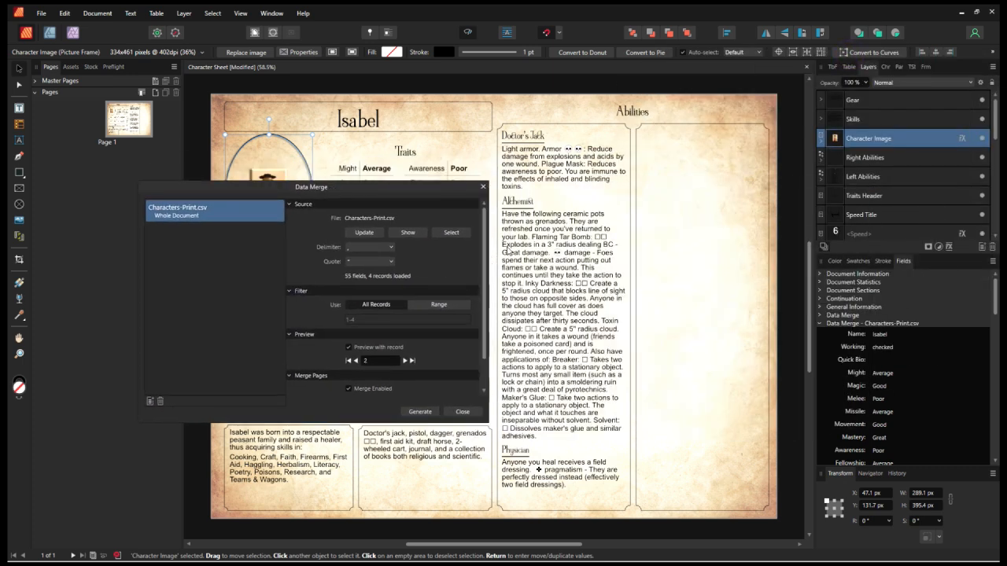
{"action": "left_click", "coordinate": [271, 12]}
{"action": "mouse_move", "coordinate": [306, 209]}
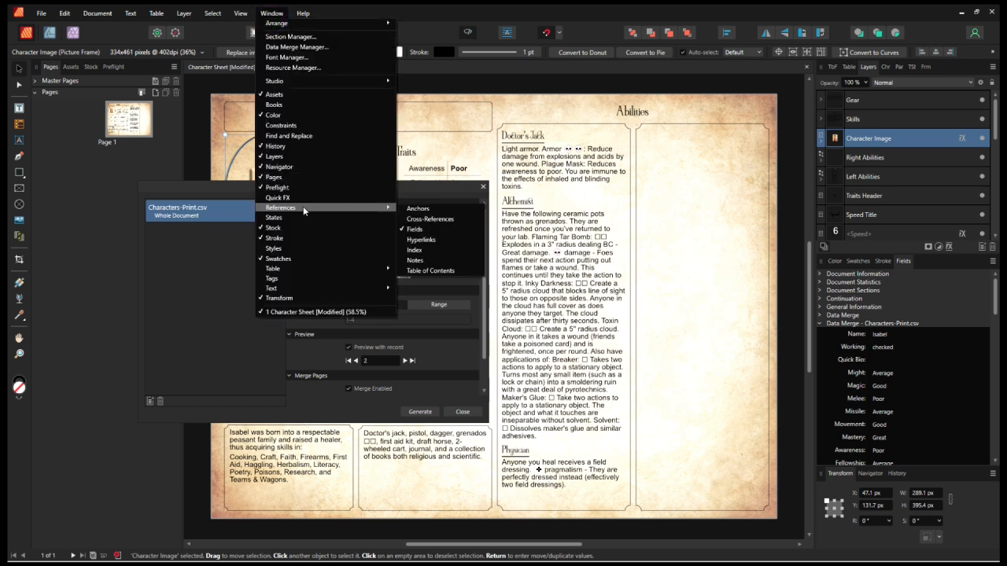
{"action": "left_click", "coordinate": [424, 230]}
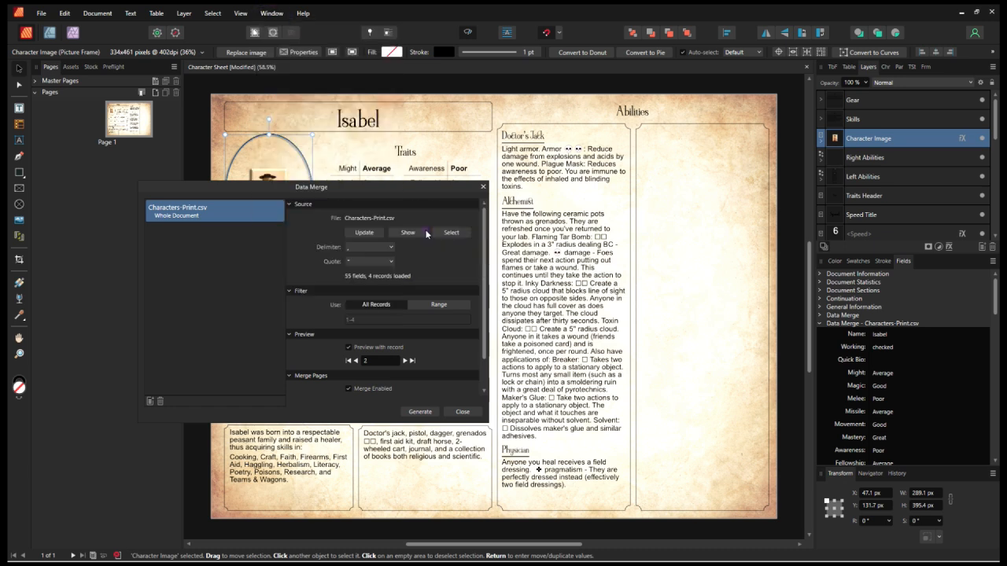
{"action": "left_click", "coordinate": [271, 13]}
{"action": "mouse_move", "coordinate": [289, 209]}
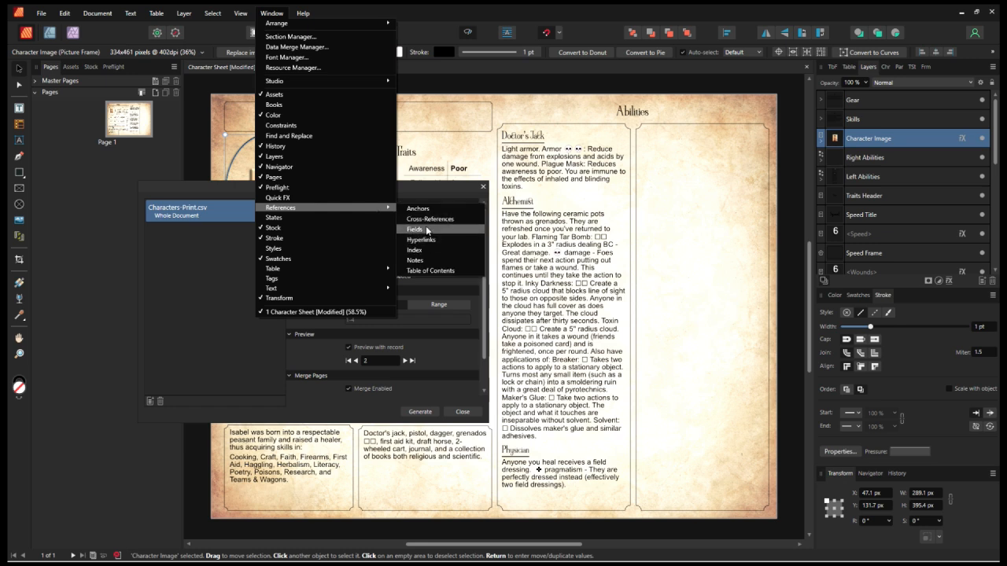
{"action": "left_click", "coordinate": [430, 230]}
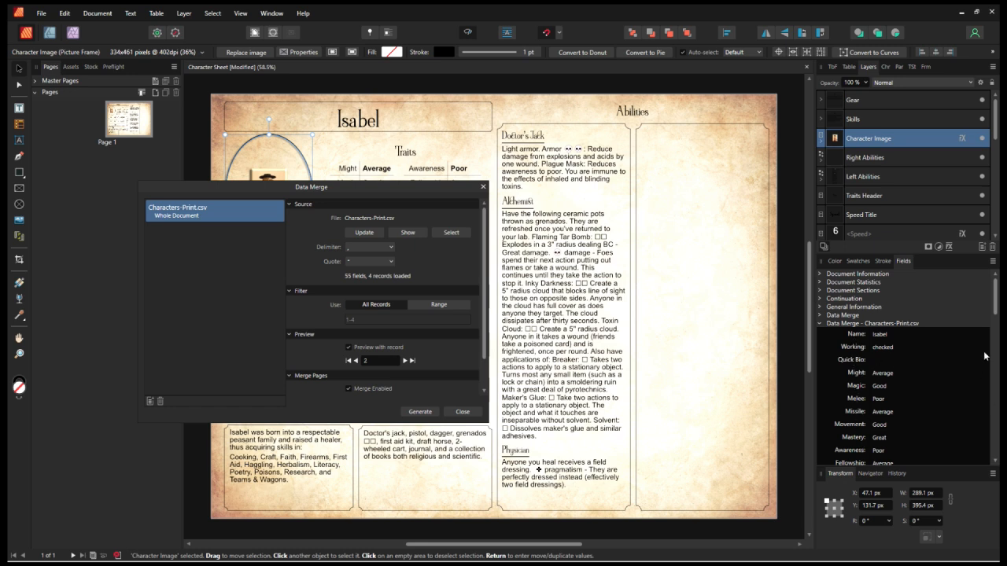
{"action": "scroll", "coordinate": [860, 399], "scroll_direction": "down", "scroll_amount": 1}
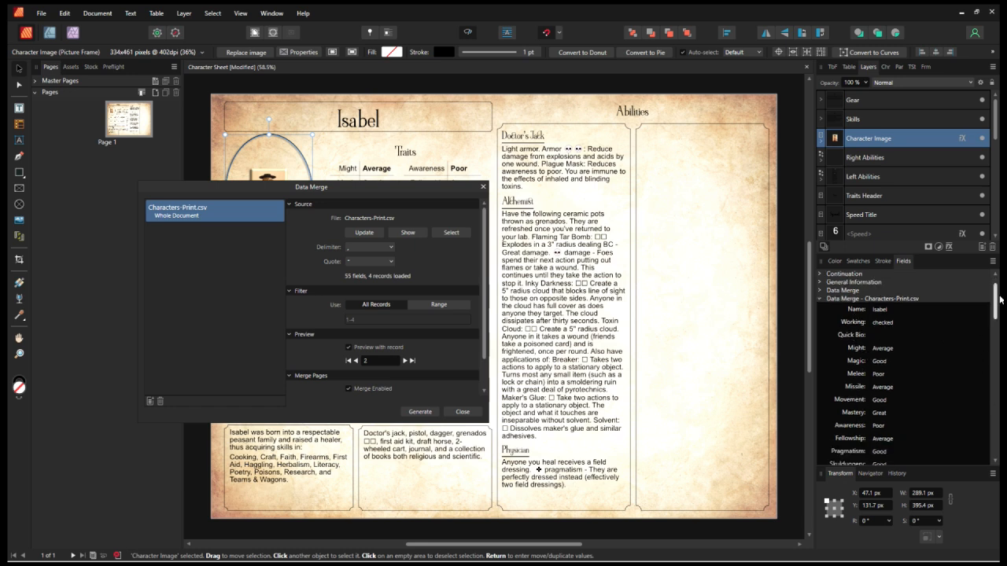
{"action": "left_click_drag", "start_coordinate": [997, 304], "coordinate": [997, 276]}
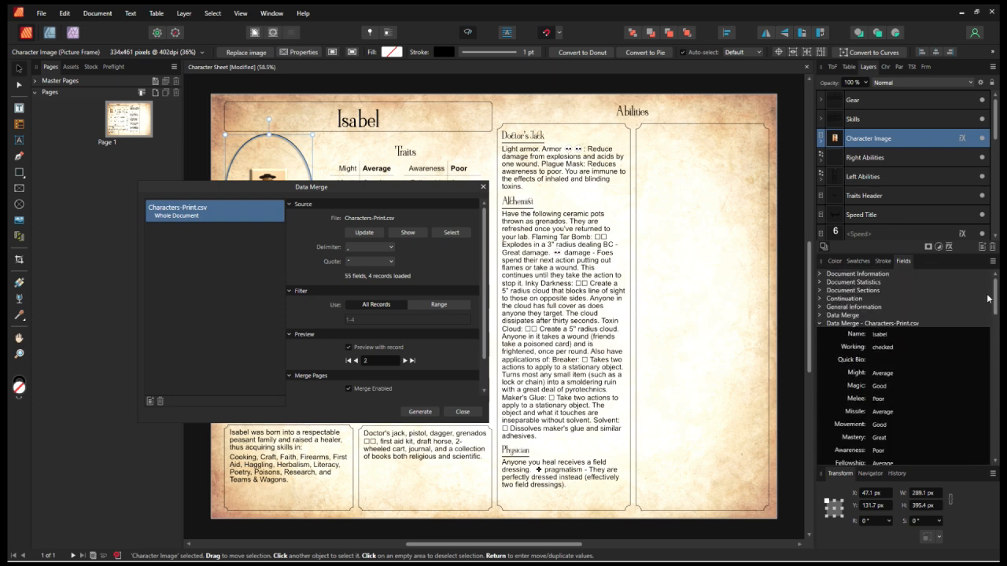
Delete the <Might> merge field from the Traits table with the record preview off, and check the sheet with the preview on.
{"action": "left_click_drag", "start_coordinate": [385, 194], "coordinate": [744, 115]}
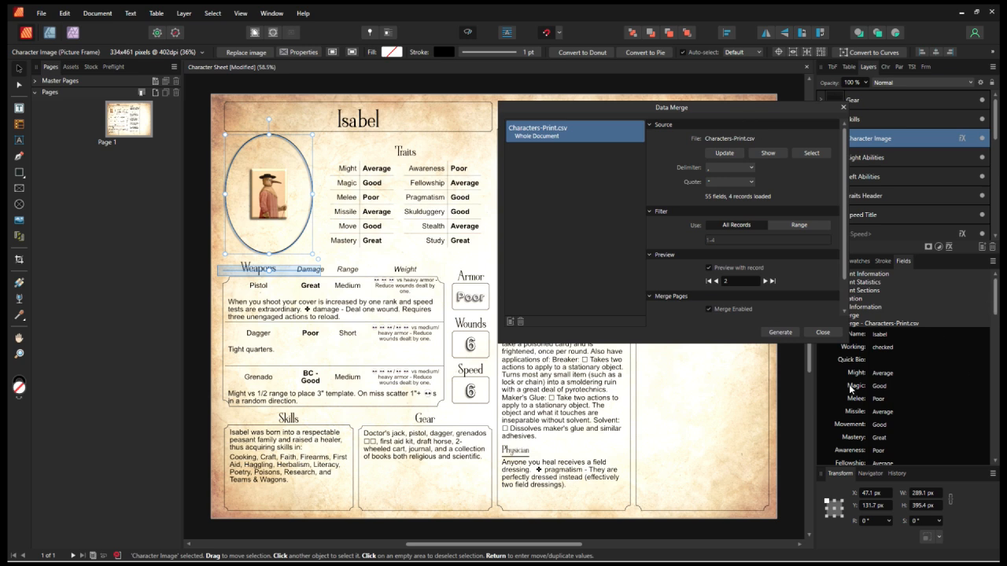
{"action": "double_click", "coordinate": [372, 174]}
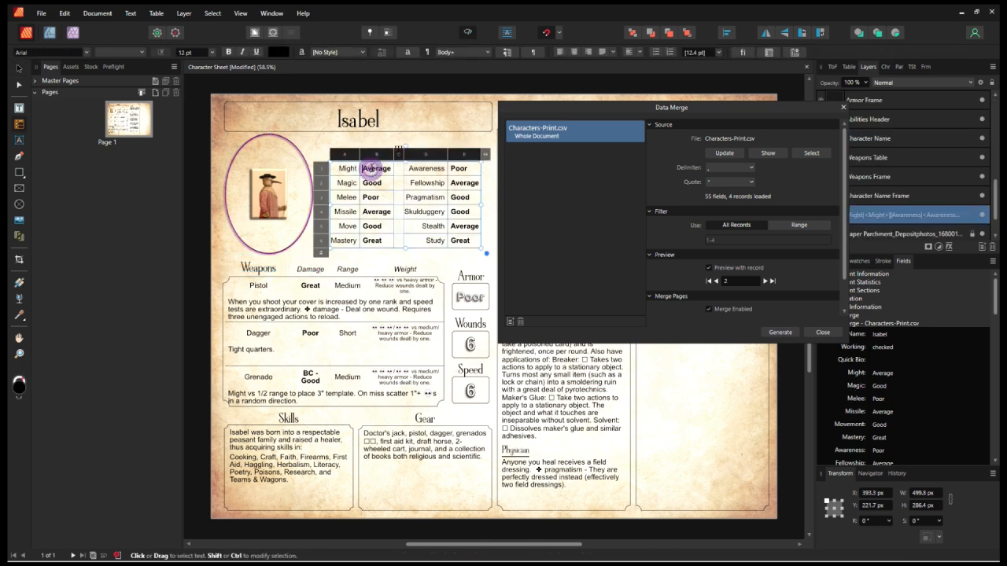
{"action": "left_click", "coordinate": [710, 269]}
{"action": "double_click", "coordinate": [373, 168]}
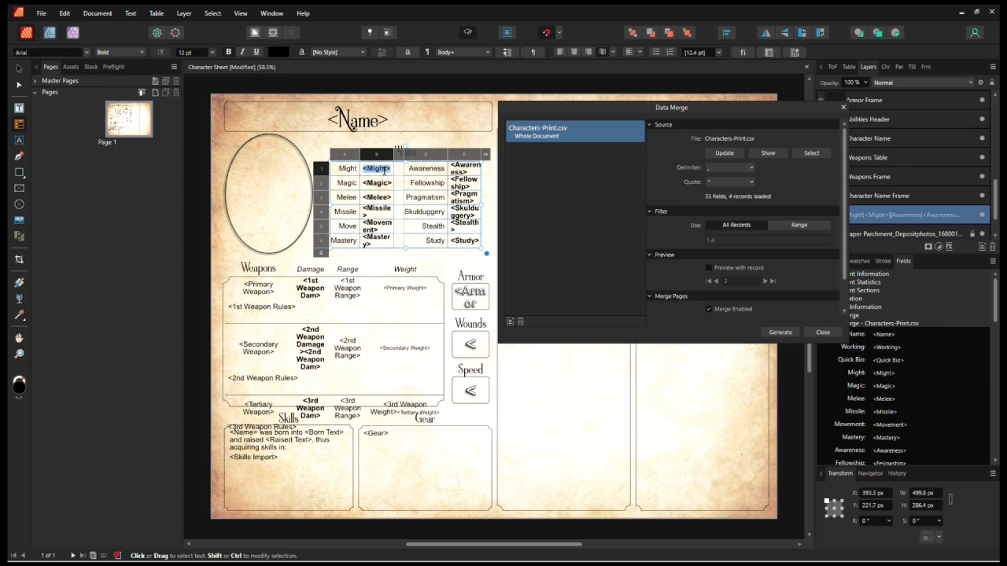
{"action": "key", "text": "BackSpace"}
{"action": "left_click", "coordinate": [708, 269]}
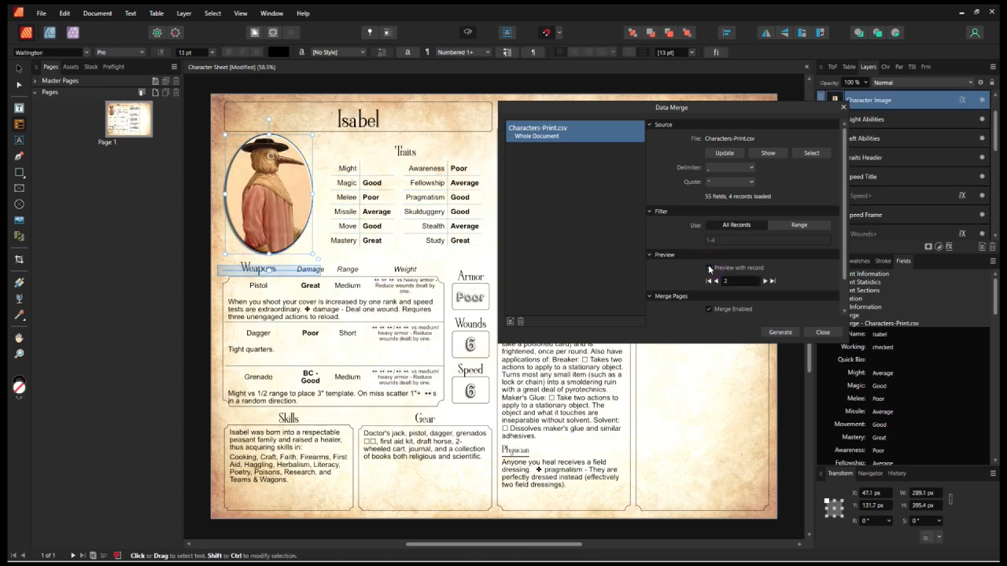
Reinsert the Might merge field in the empty cell beside Might in the Traits table, and preview it with record data.
{"action": "left_click", "coordinate": [708, 268]}
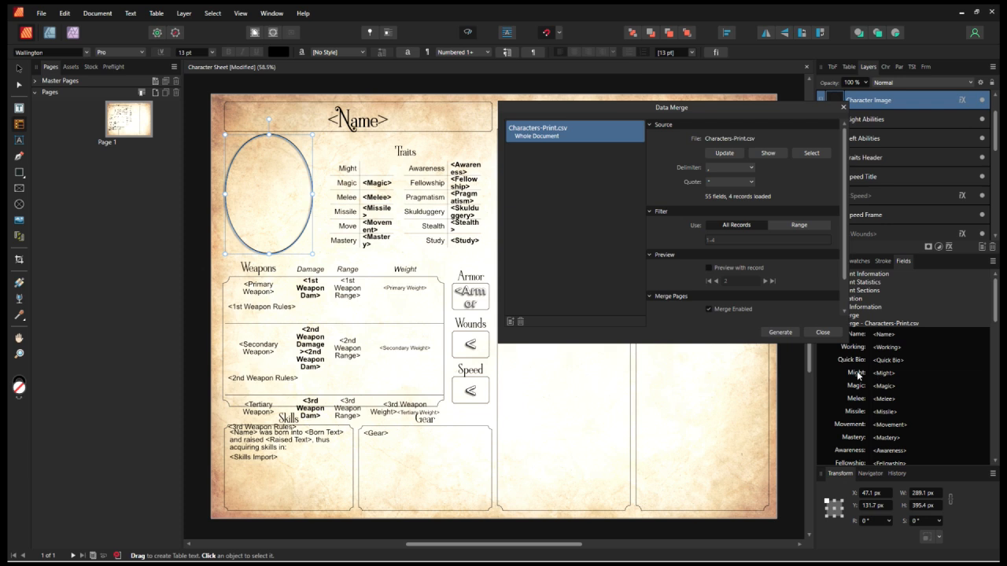
{"action": "scroll", "coordinate": [854, 377], "scroll_direction": "down", "scroll_amount": 2}
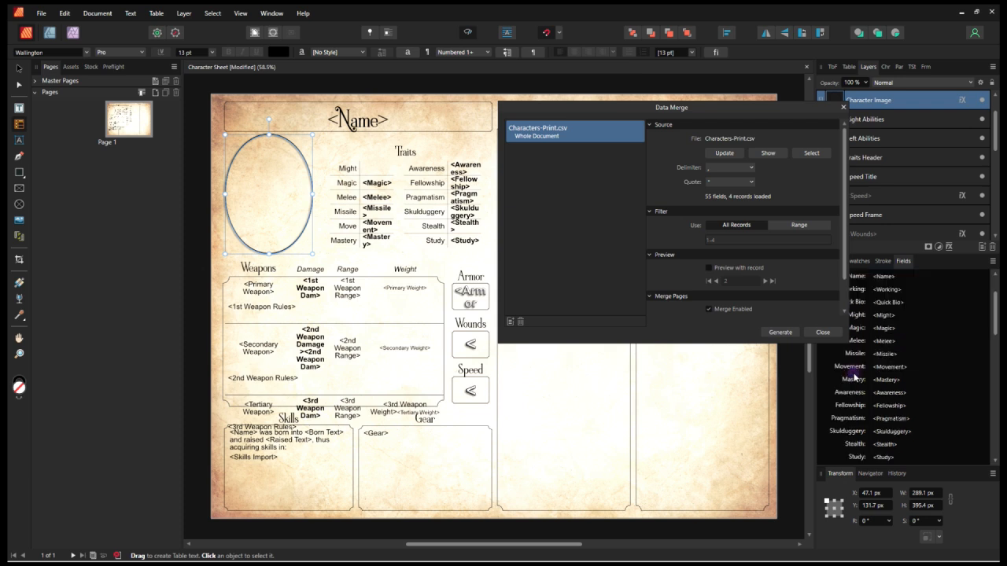
{"action": "double_click", "coordinate": [856, 316]}
{"action": "double_click", "coordinate": [856, 315]}
{"action": "left_click", "coordinate": [372, 169]}
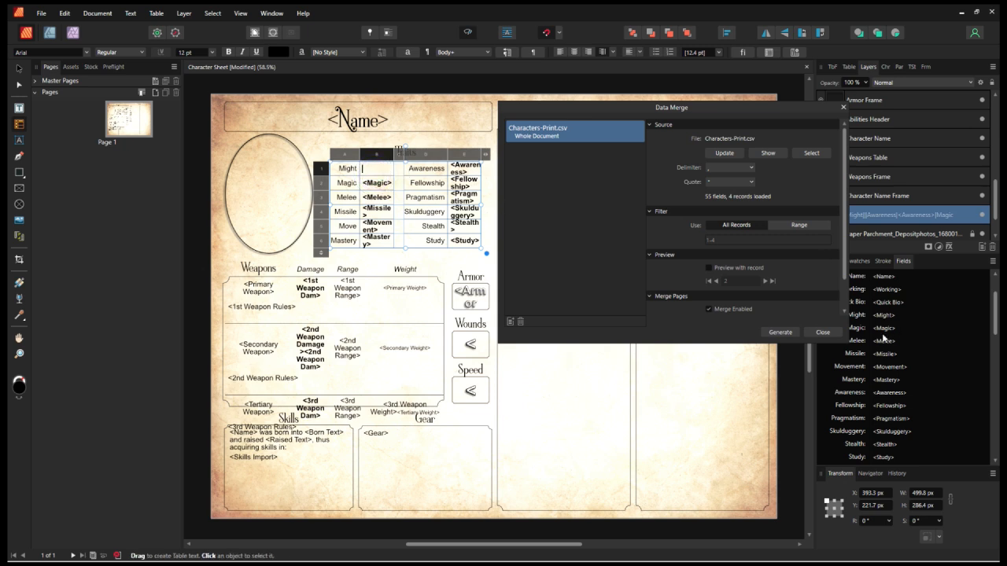
{"action": "double_click", "coordinate": [861, 315]}
{"action": "left_click", "coordinate": [710, 268]}
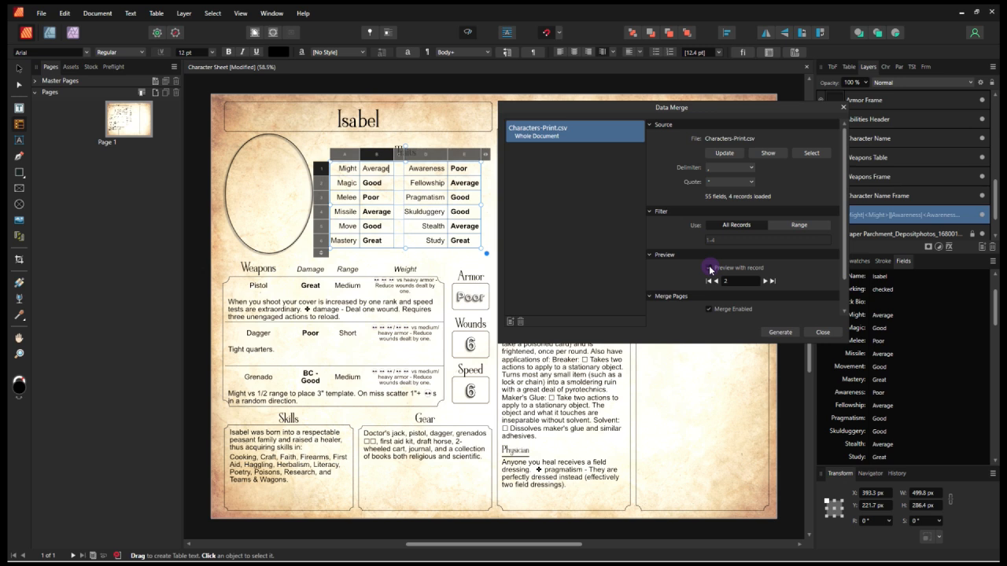
Make the reinserted Might value in the Traits table bold.
{"action": "left_click_drag", "start_coordinate": [629, 108], "coordinate": [722, 87]}
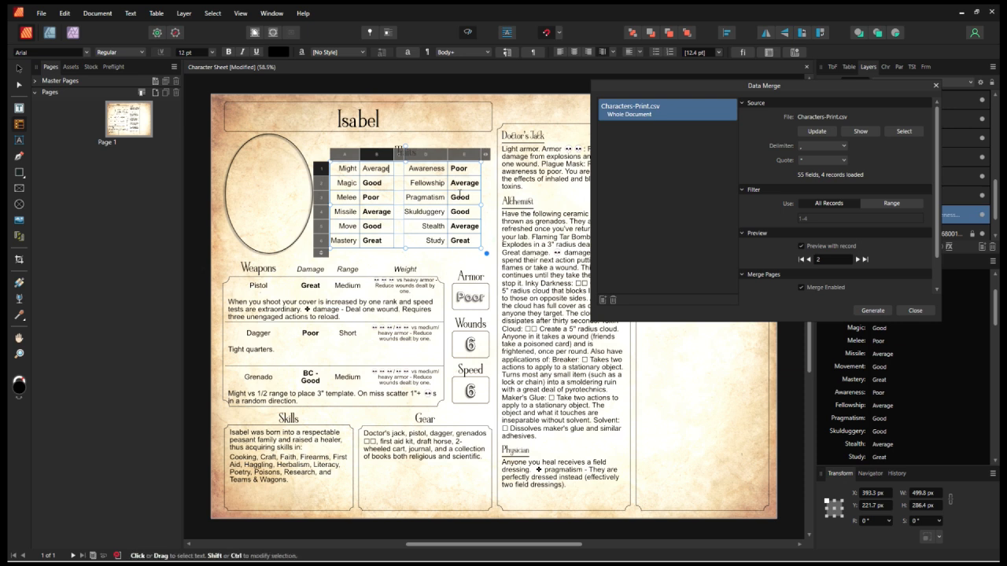
{"action": "double_click", "coordinate": [383, 168]}
{"action": "left_click", "coordinate": [229, 52]}
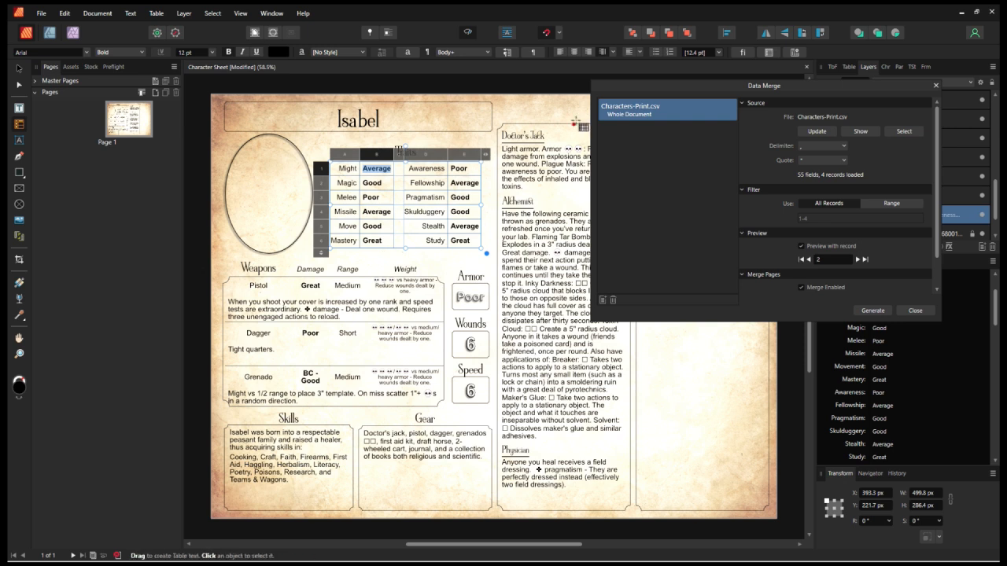
Leave the Traits table and generate the merged document from all records of Characters-Print.csv.
{"action": "left_click_drag", "start_coordinate": [640, 92], "coordinate": [710, 140]}
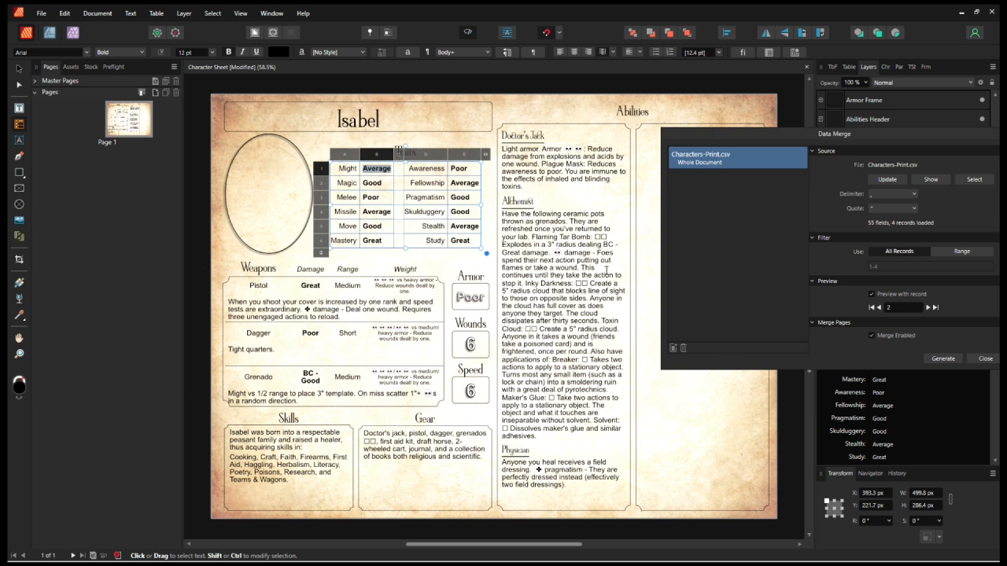
{"action": "left_click", "coordinate": [415, 314]}
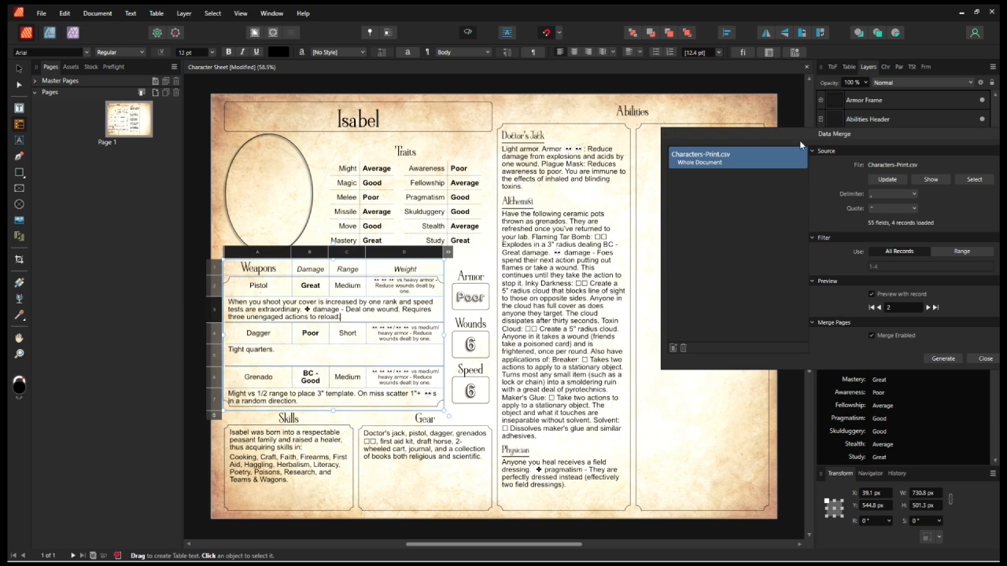
{"action": "left_click_drag", "start_coordinate": [797, 139], "coordinate": [681, 74]}
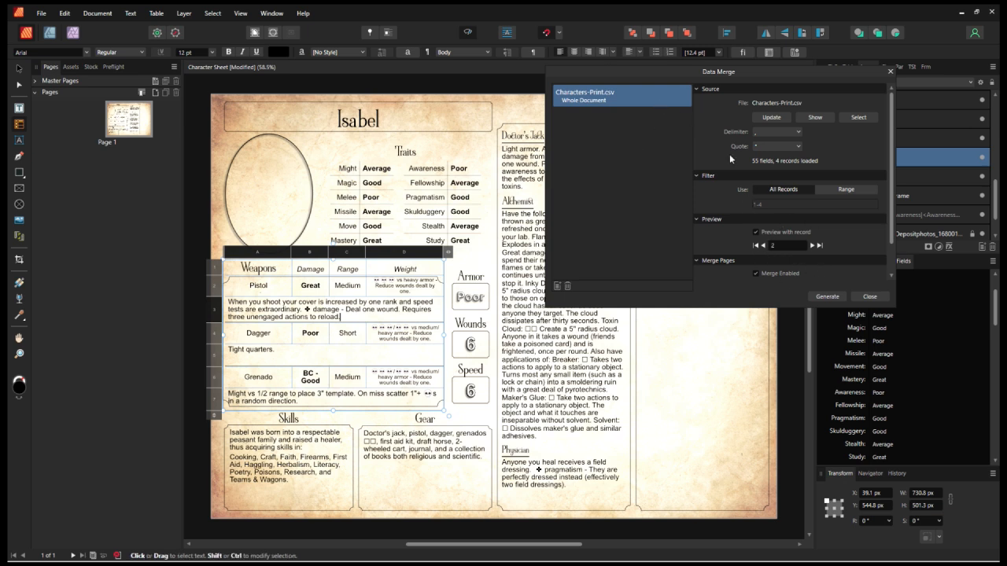
{"action": "left_click", "coordinate": [828, 296]}
{"action": "left_click", "coordinate": [463, 298]}
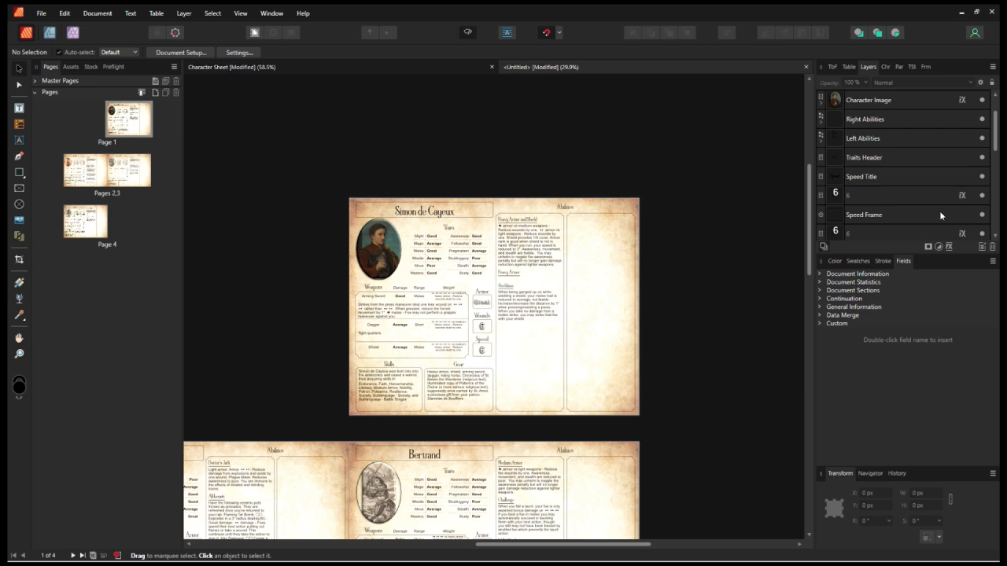
Look through the generated character sheets, and select the character image on the second sheet of pages 2,3.
{"action": "left_click_drag", "start_coordinate": [810, 256], "coordinate": [806, 308]}
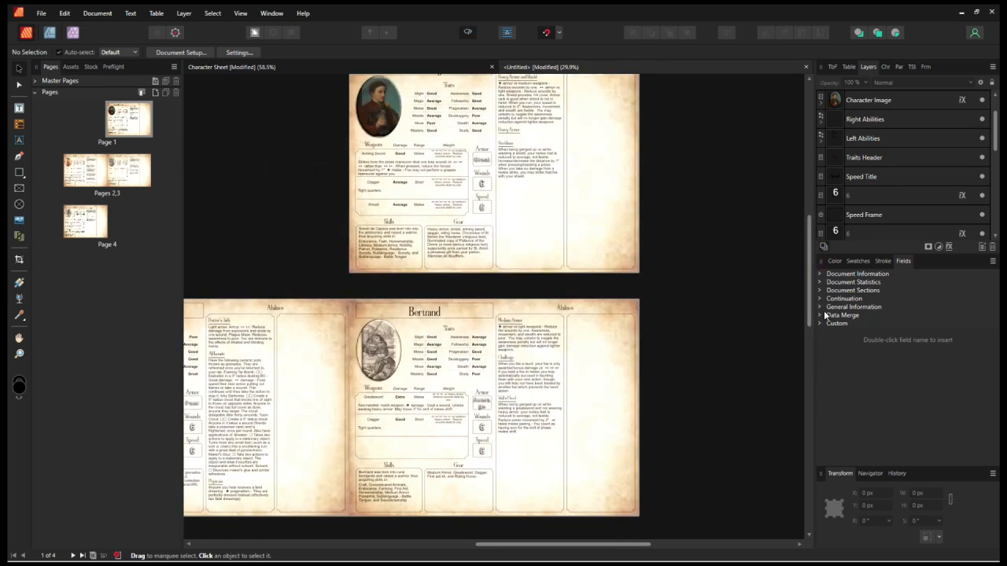
{"action": "mouse_move", "coordinate": [811, 314]}
{"action": "left_mouse_down"}
{"action": "mouse_move", "coordinate": [809, 277]}
{"action": "mouse_move", "coordinate": [809, 304]}
{"action": "left_mouse_up"}
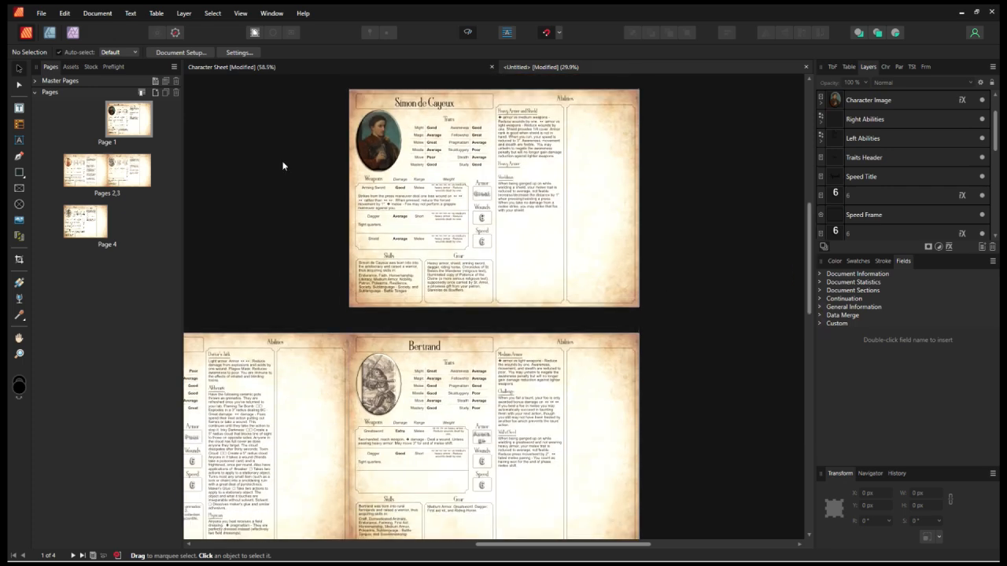
{"action": "double_click", "coordinate": [119, 176]}
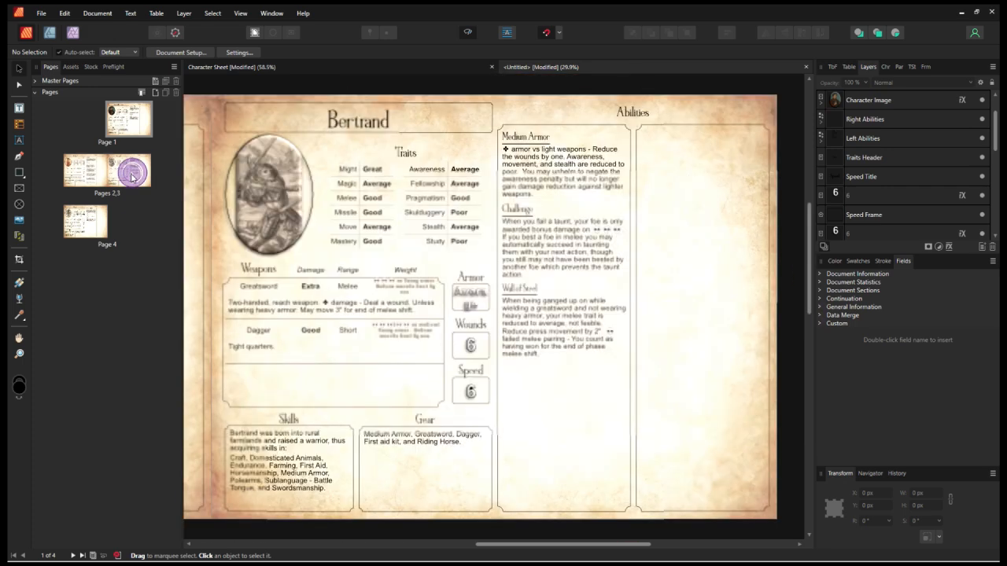
{"action": "left_click", "coordinate": [271, 209]}
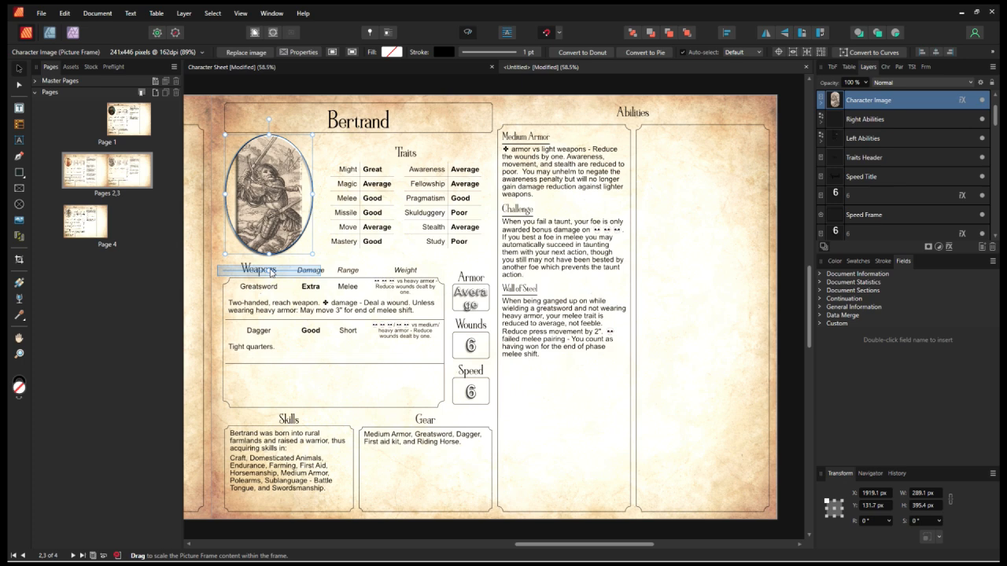
Enlarge the portrait within its oval frame on Bertrand's sheet, and set the Armor value's text size to 15 pt.
{"action": "mouse_move", "coordinate": [271, 273]}
{"action": "left_mouse_down"}
{"action": "mouse_move", "coordinate": [261, 272]}
{"action": "mouse_move", "coordinate": [288, 277]}
{"action": "left_mouse_up"}
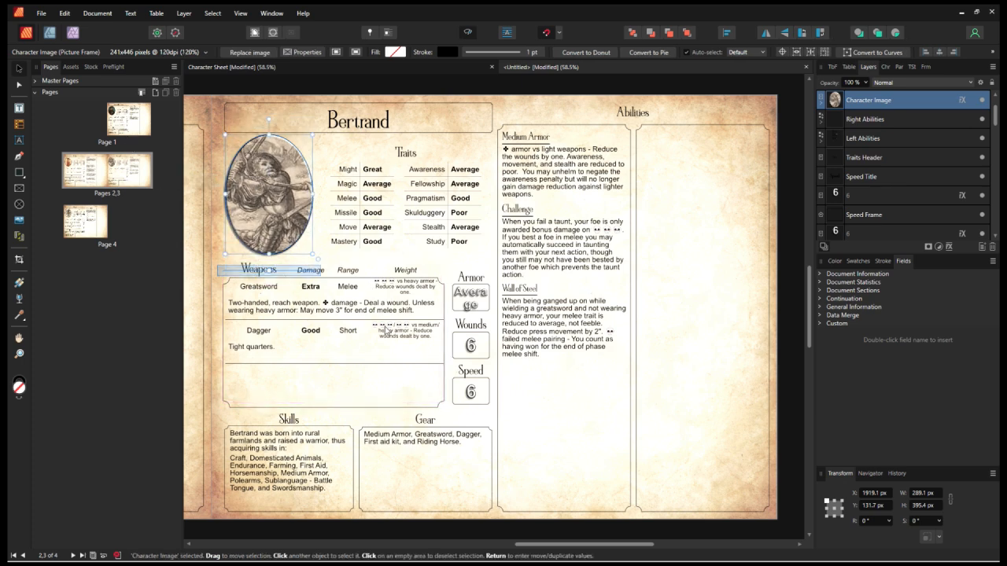
{"action": "double_click", "coordinate": [470, 309]}
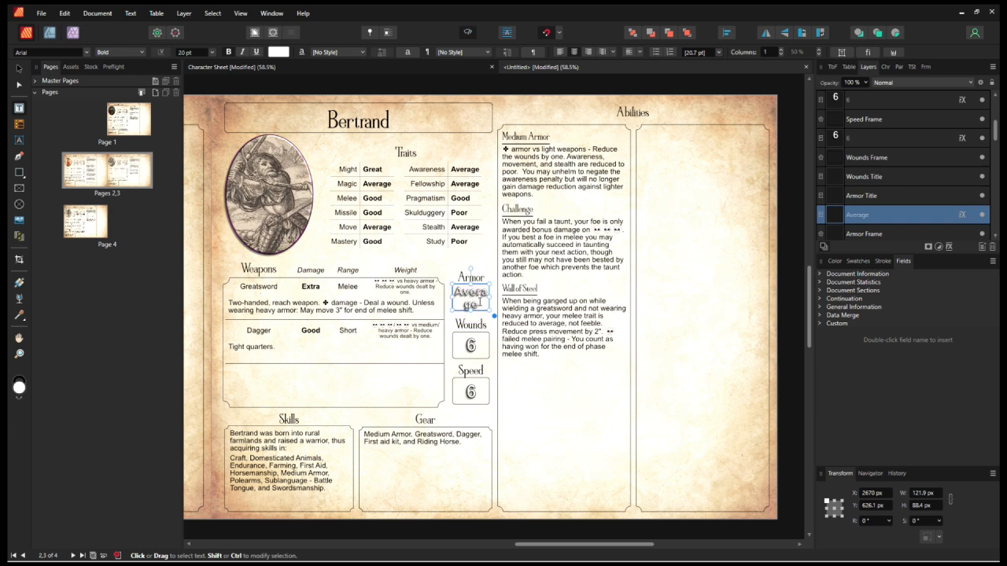
{"action": "double_click", "coordinate": [480, 302]}
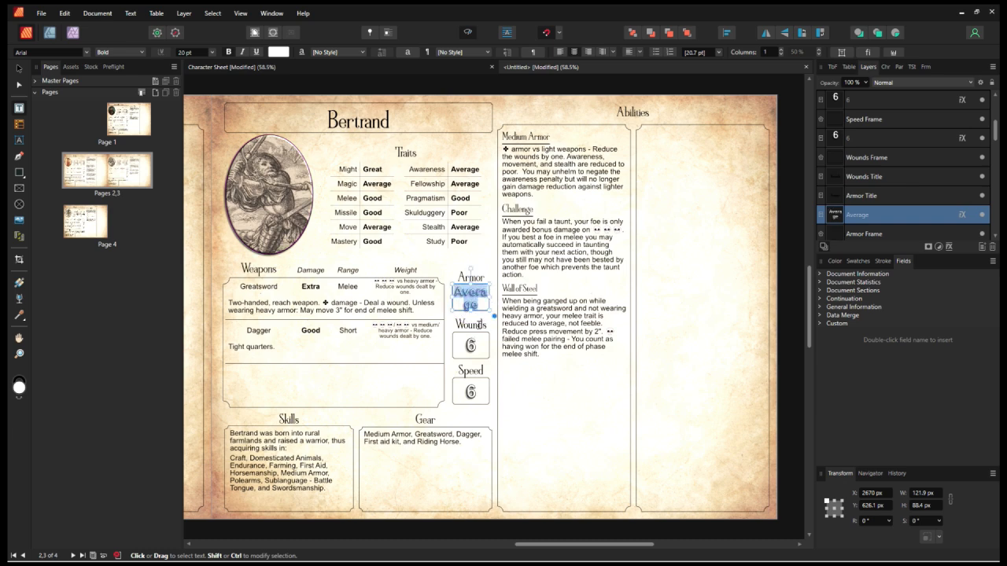
{"action": "left_click", "coordinate": [211, 52]}
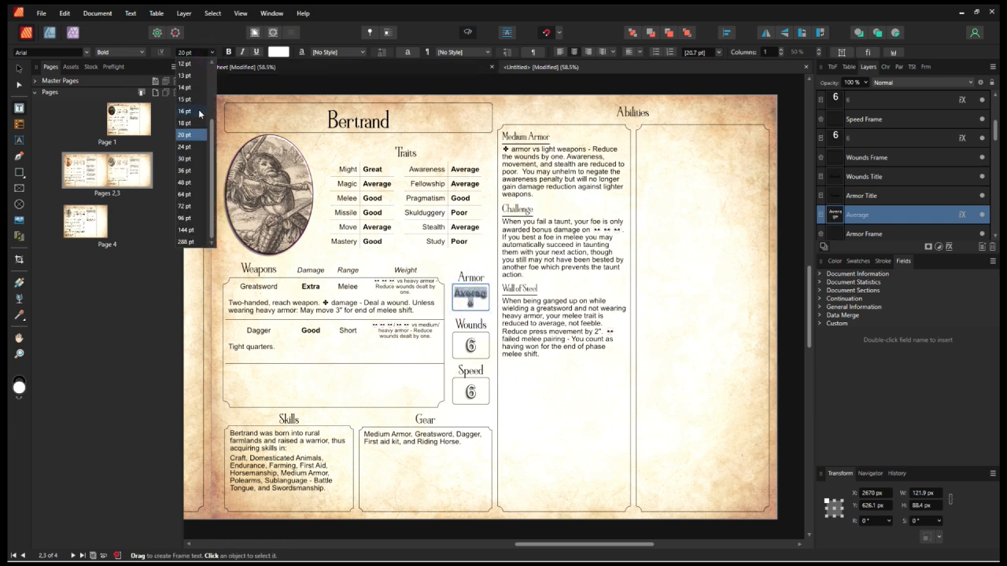
{"action": "left_click", "coordinate": [196, 98]}
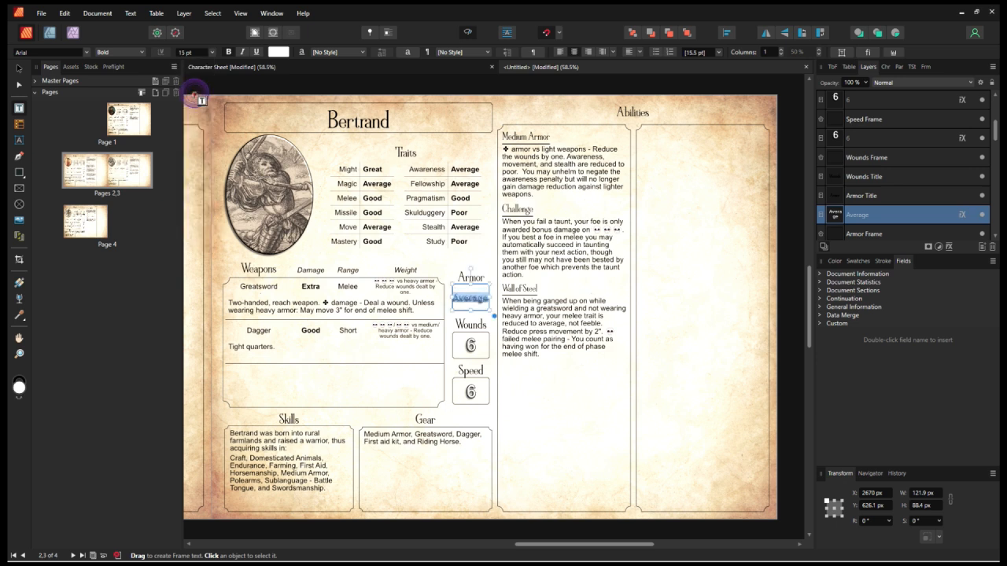
{"action": "left_click", "coordinate": [550, 323]}
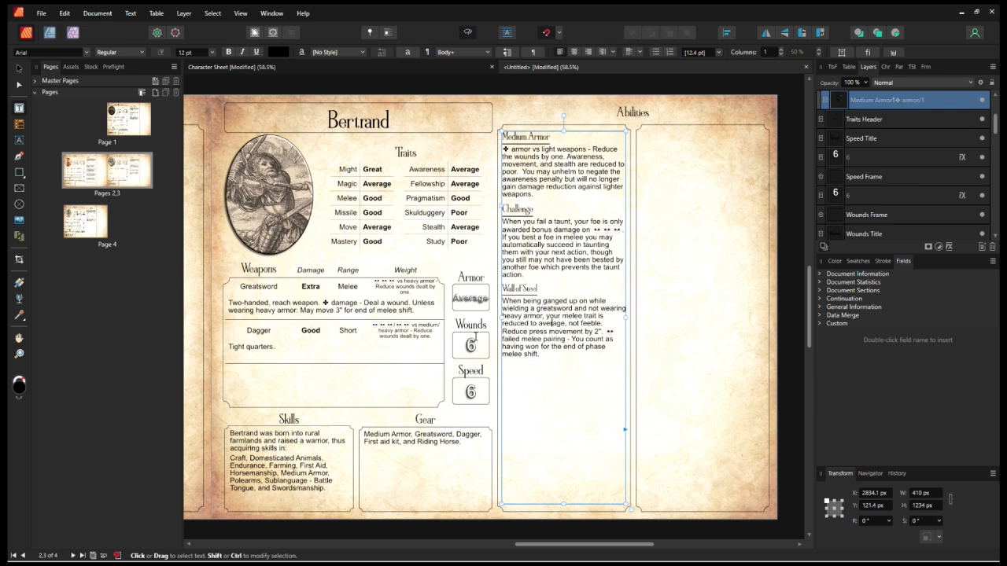
On page 4, set the Arming Sword description in the Weapons table to 11 pt text.
{"action": "left_click", "coordinate": [76, 214]}
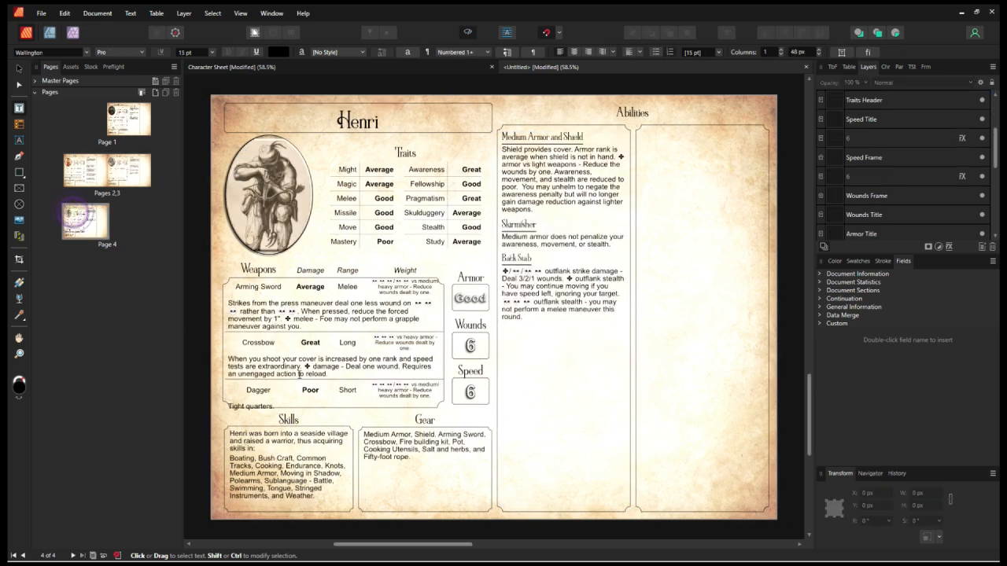
{"action": "left_click", "coordinate": [260, 408]}
{"action": "left_click", "coordinate": [259, 408]}
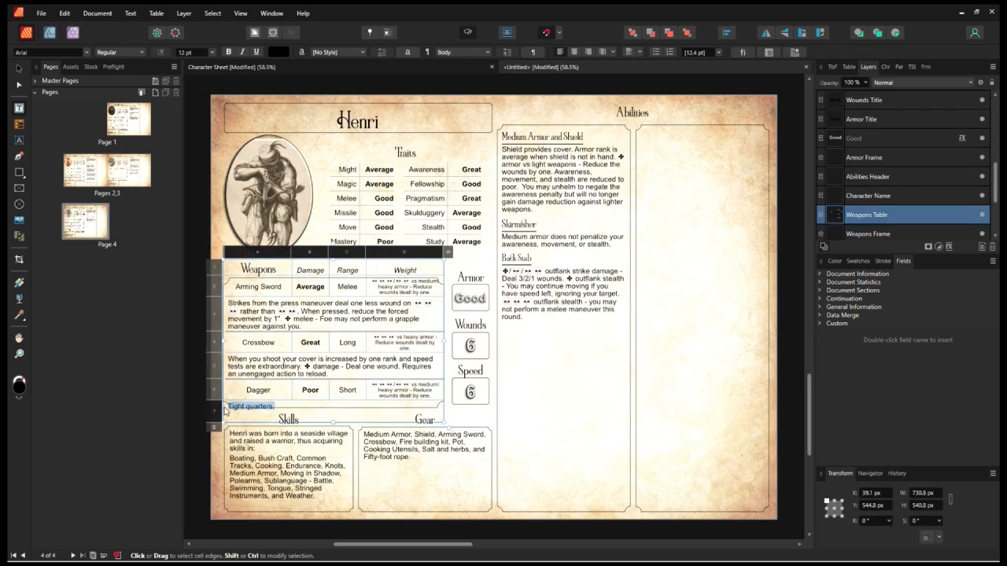
{"action": "triple_click", "coordinate": [310, 327]}
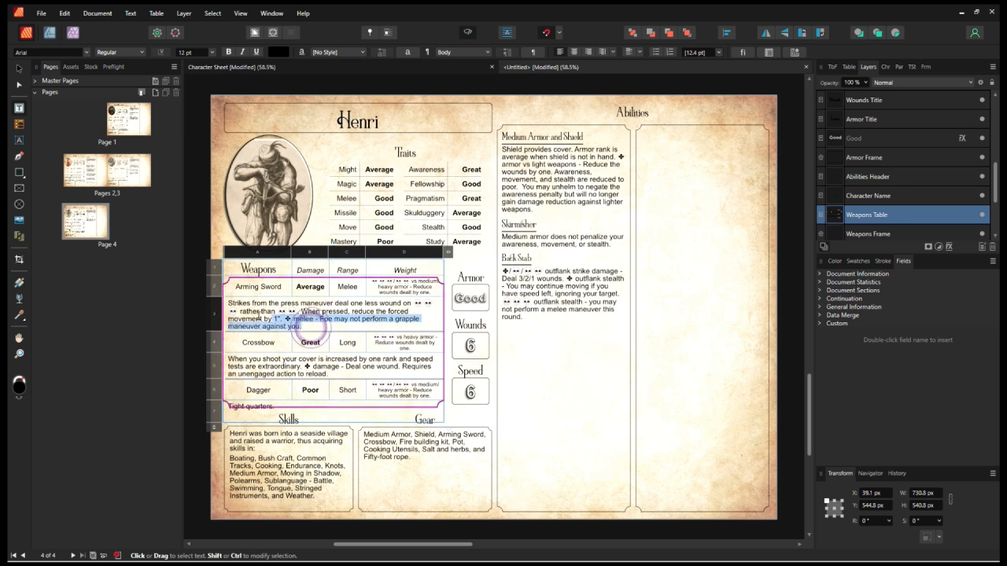
{"action": "left_click", "coordinate": [211, 53]}
{"action": "scroll", "coordinate": [194, 86], "scroll_direction": "up", "scroll_amount": 3}
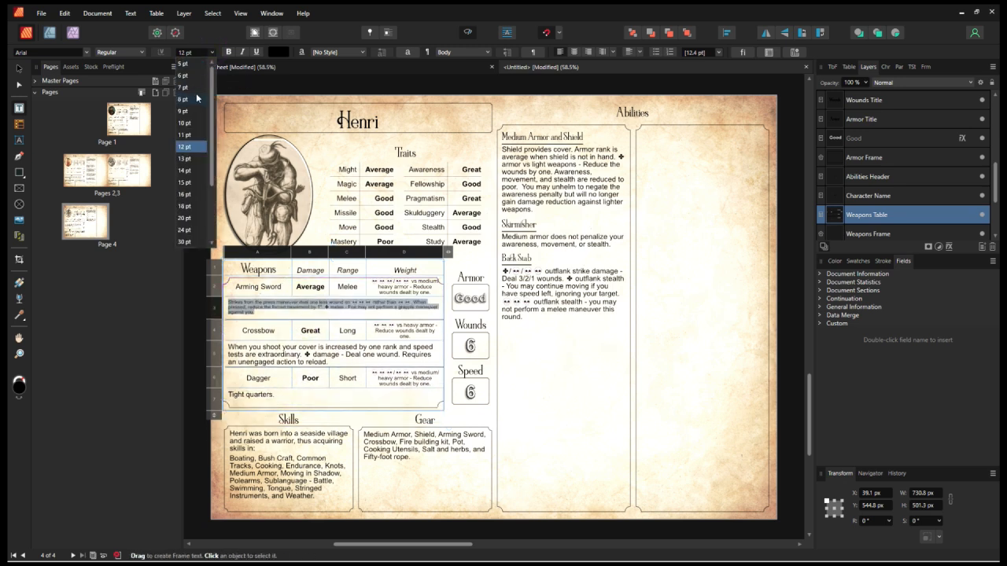
{"action": "left_click", "coordinate": [193, 136]}
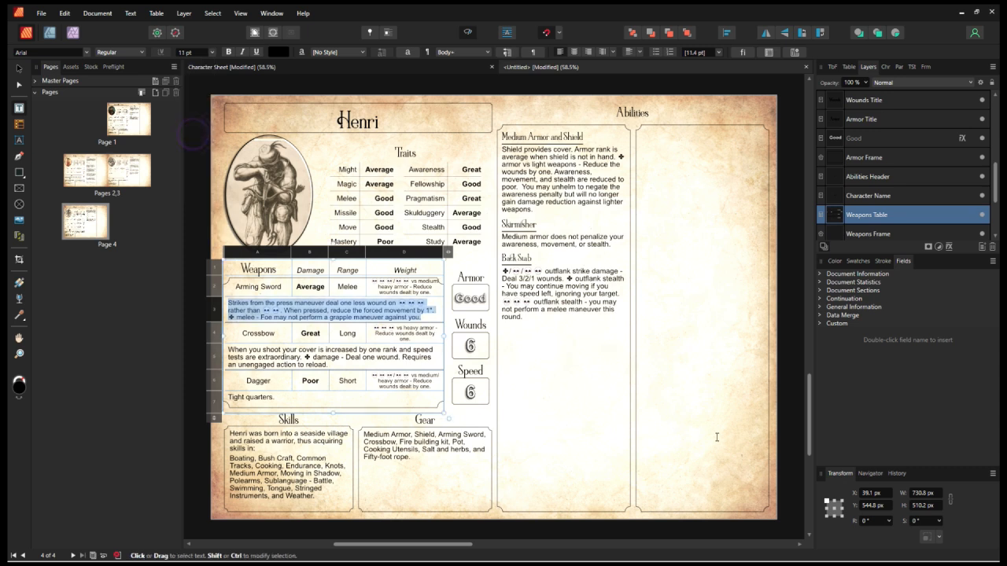
{"action": "left_click", "coordinate": [580, 403]}
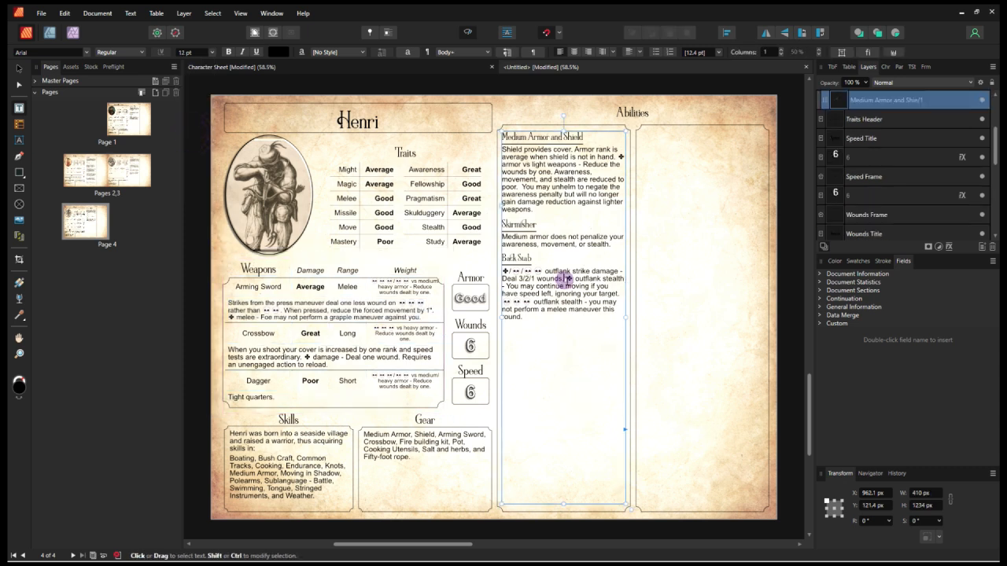
Split the Back Stab ability text into three paragraphs, breaking before each of the two "outflank stealth" entries and their symbols.
{"action": "left_click", "coordinate": [568, 278]}
{"action": "key", "text": "Return"}
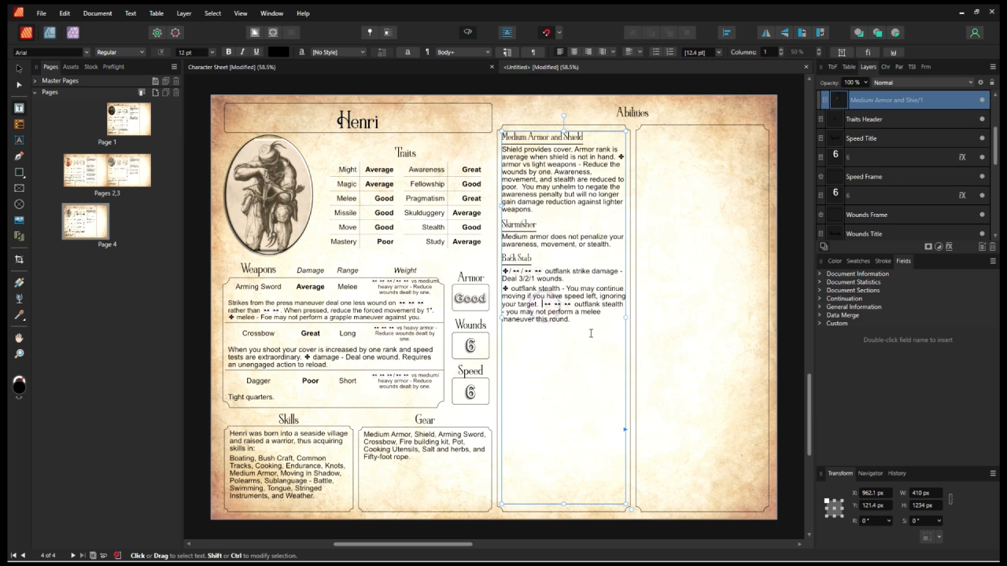
{"action": "key", "text": "Return"}
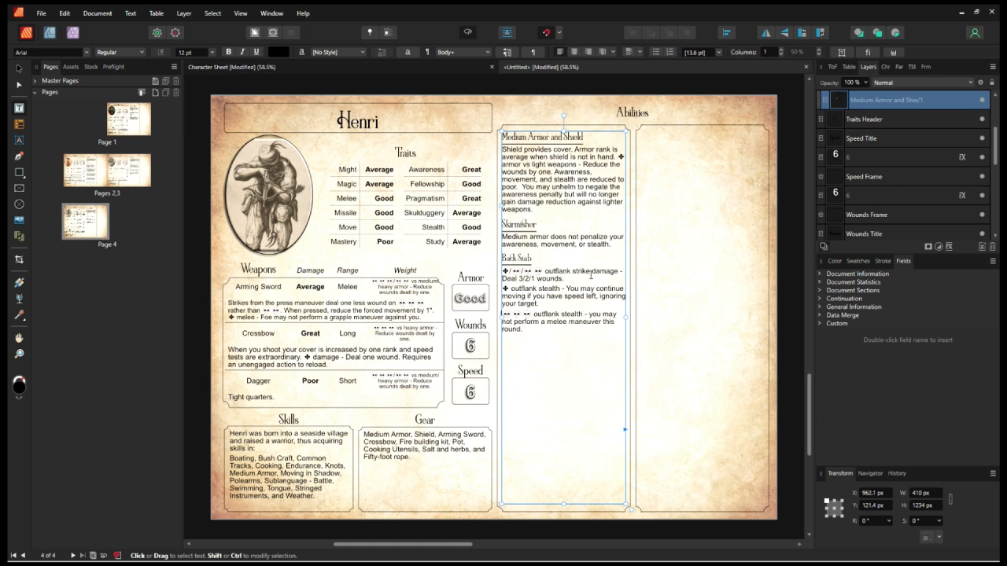
Italicize "strike damage" in the first paragraph of the Back Stab ability.
{"action": "left_click_drag", "start_coordinate": [574, 271], "coordinate": [616, 270]}
{"action": "left_click", "coordinate": [242, 52]}
{"action": "left_click", "coordinate": [579, 326]}
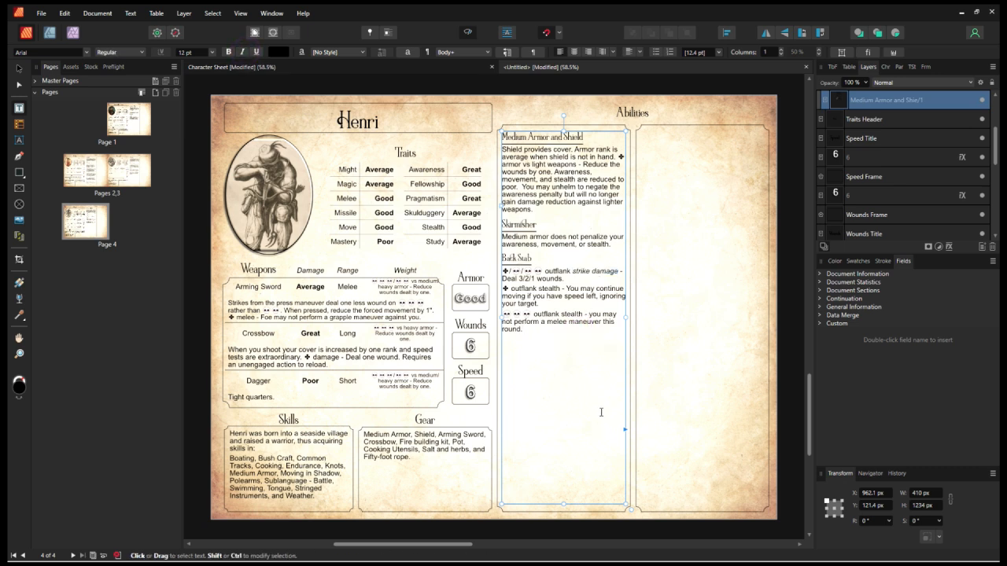